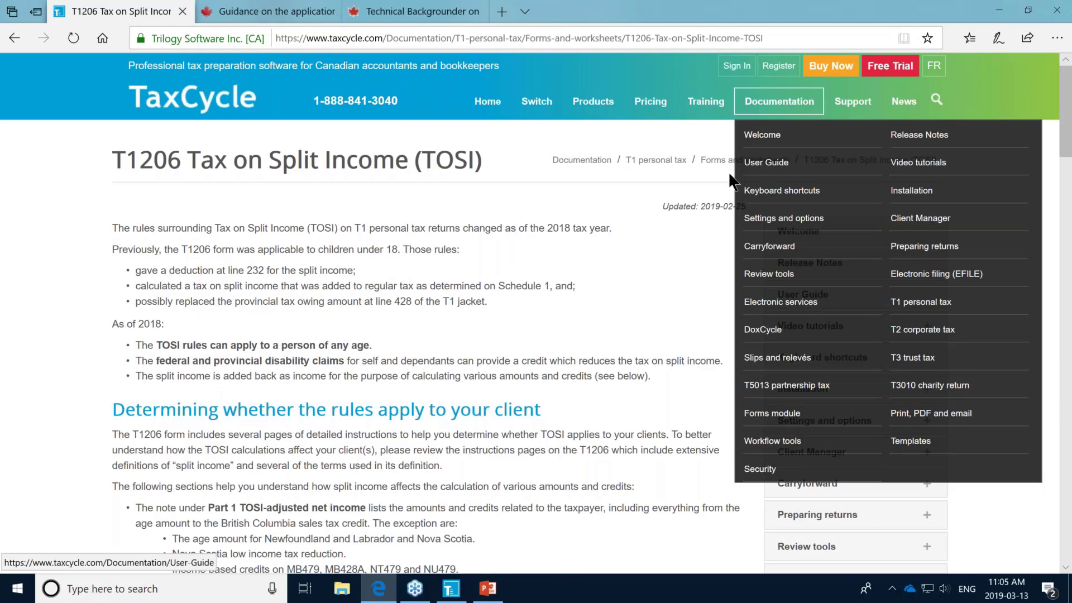
- Look over the TaxCycle T1206 help page, the CRA split income guidance and the Finance technical backgrounder on income sprinkling
click(939, 108)
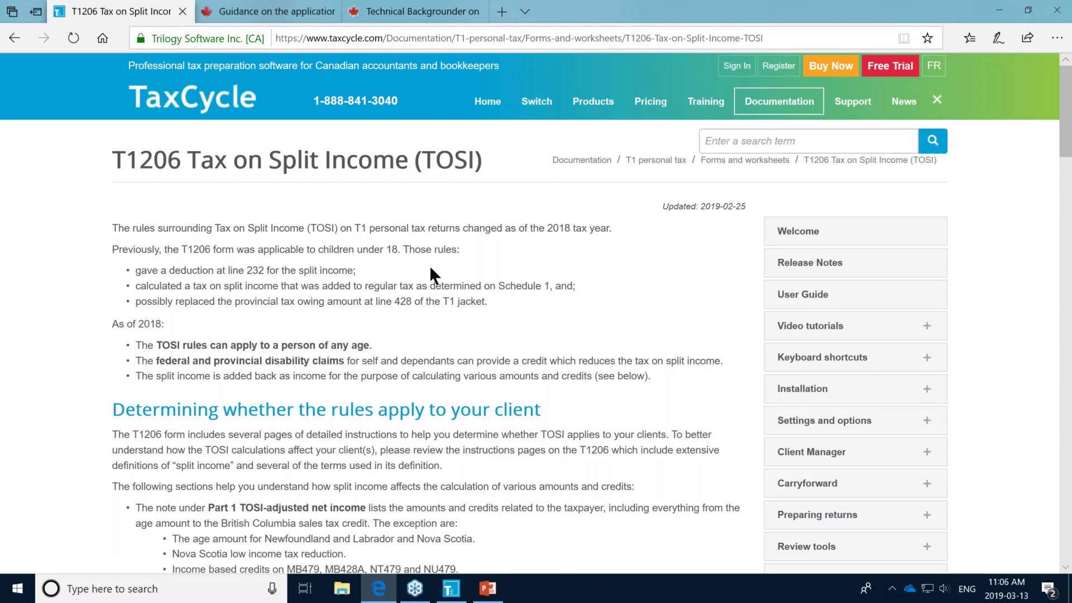
click(296, 7)
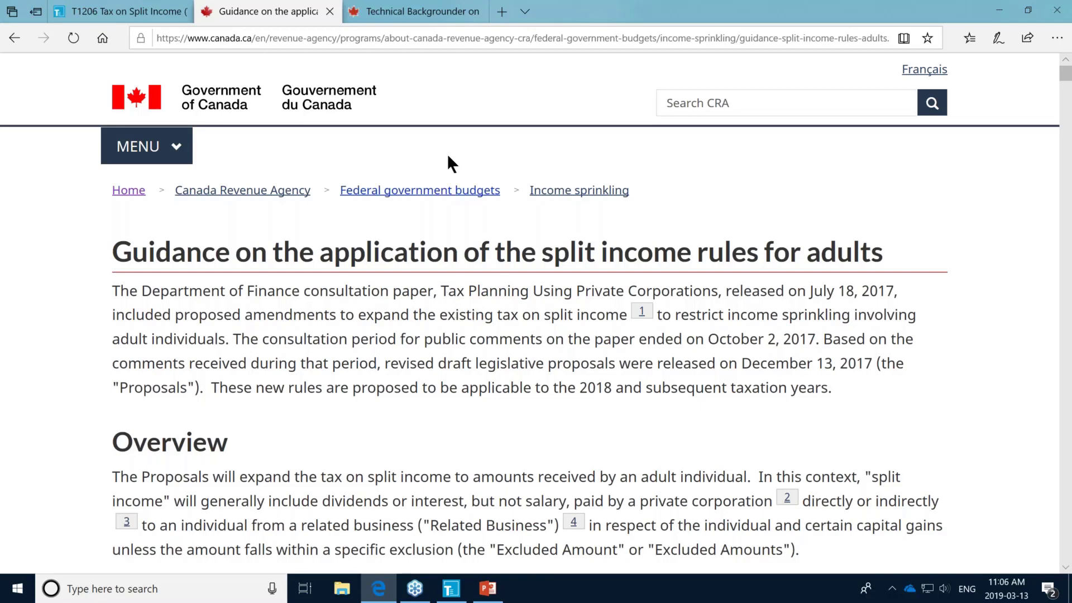
click(428, 18)
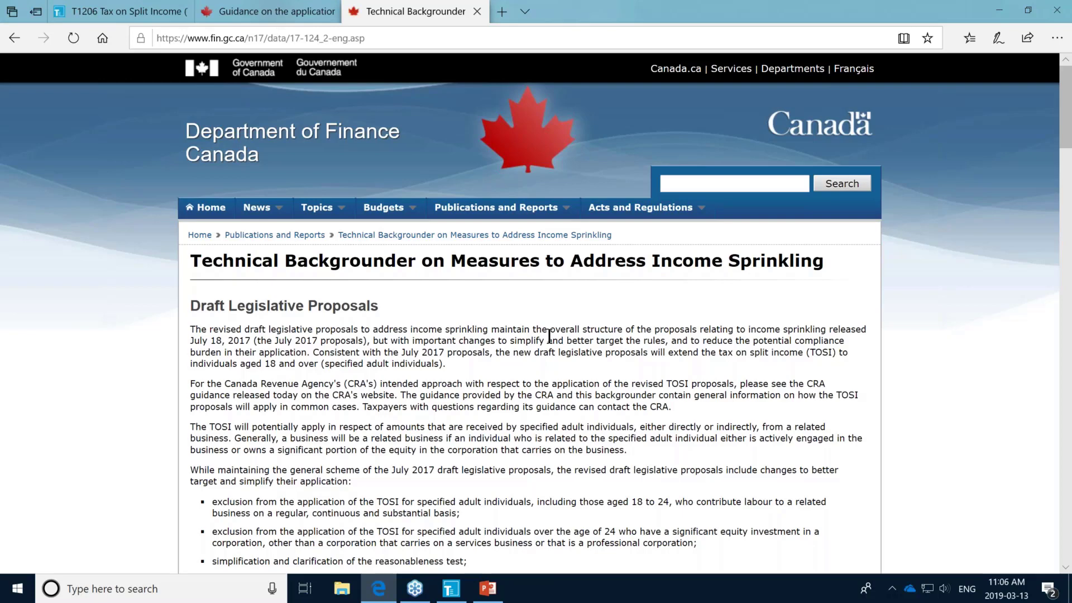
- Switch to TaxCycle and read the T1206 information pages on split income and excluded amounts
click(1002, 9)
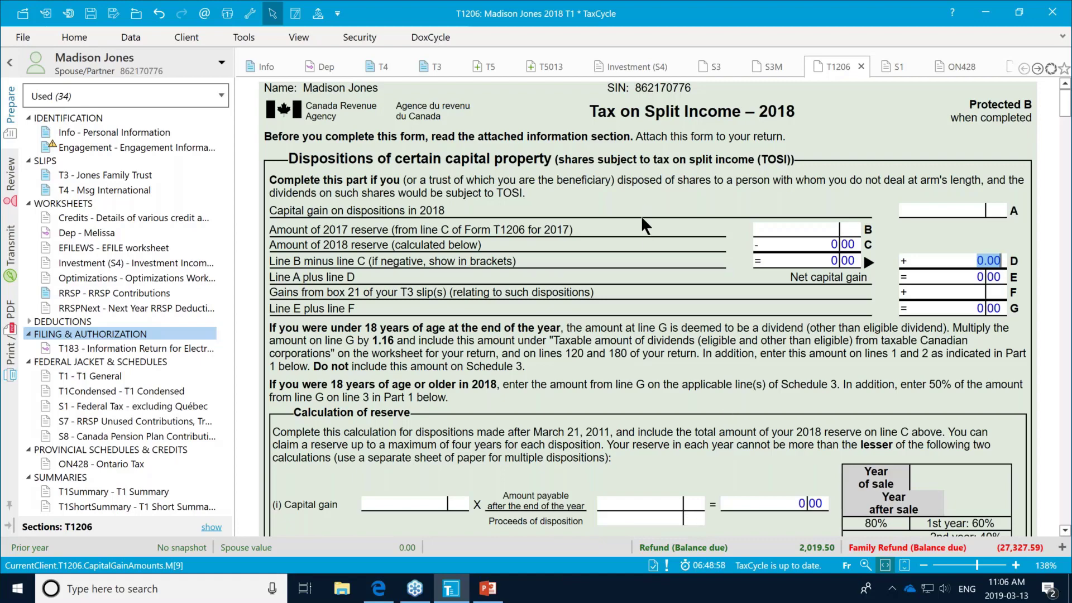
click(645, 297)
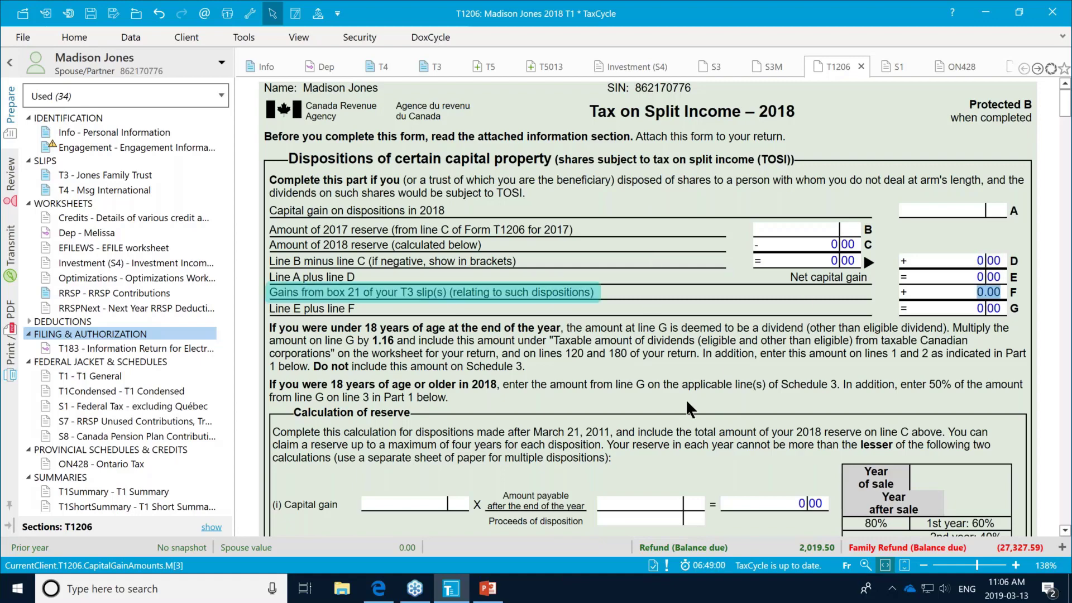
scroll(685, 399, down, 15)
scroll(686, 396, down, 15)
scroll(686, 396, down, 5)
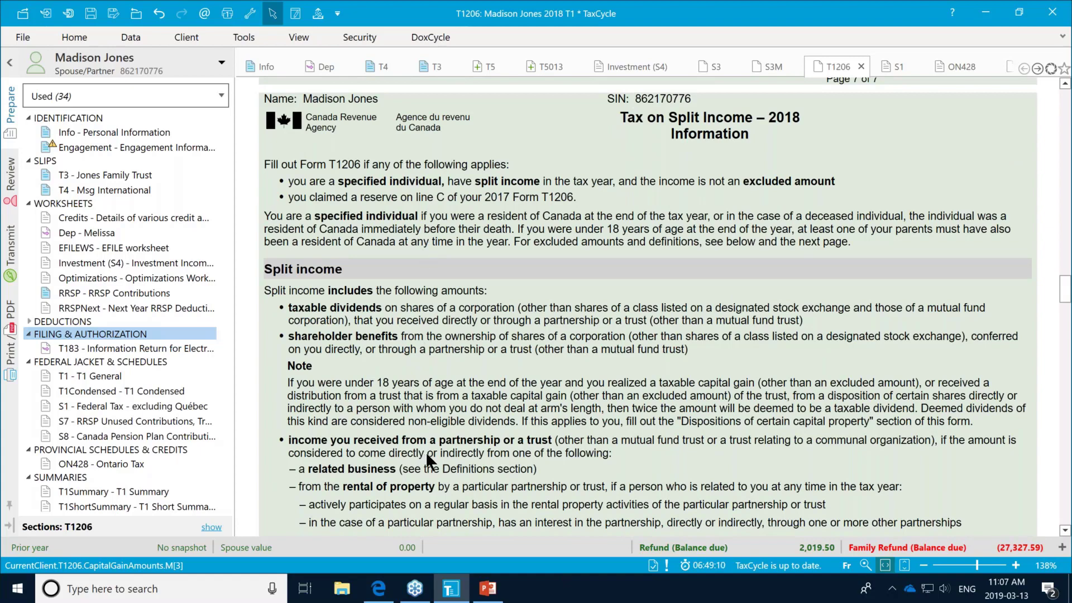
scroll(427, 455, down, 3)
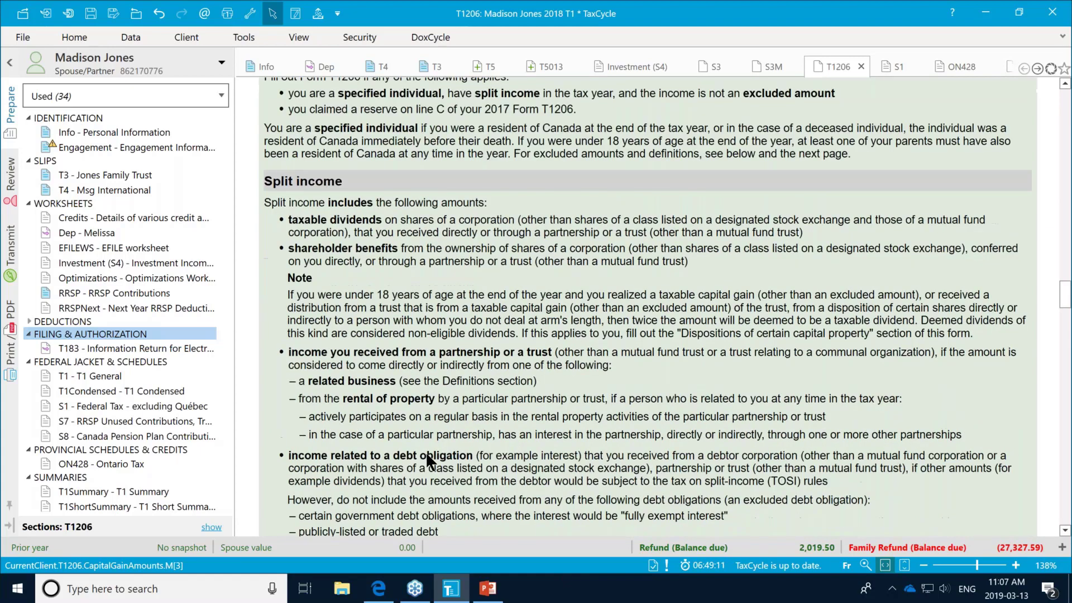
scroll(433, 452, down, 3)
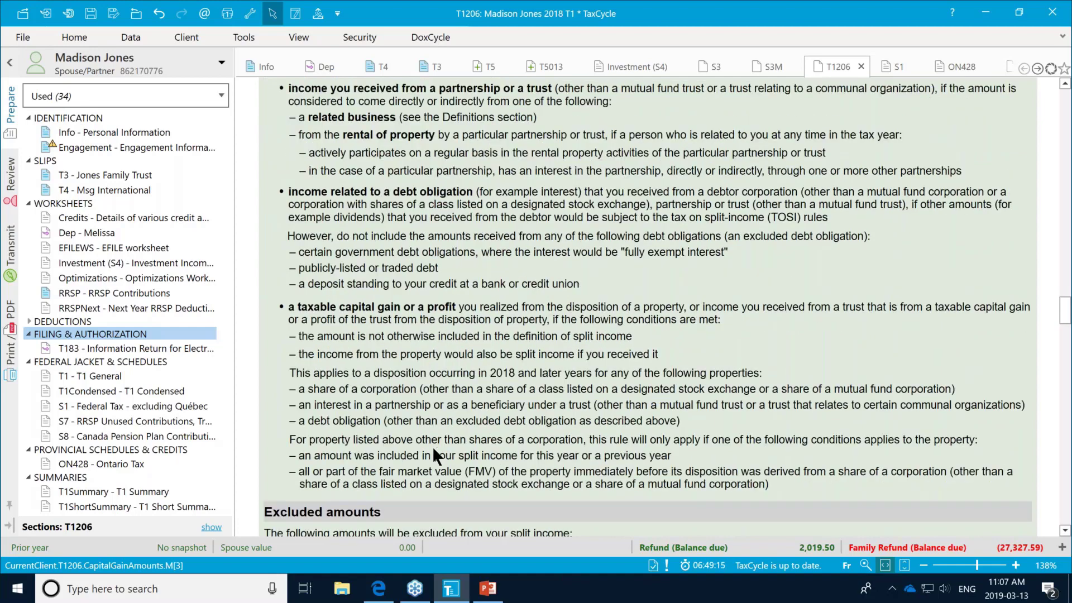
scroll(435, 453, down, 2)
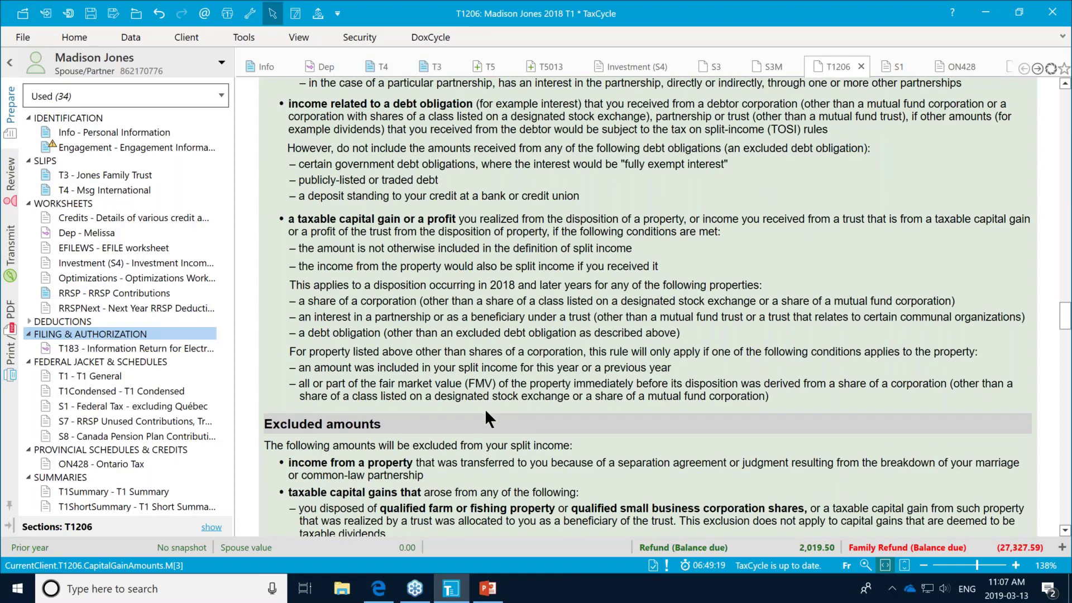
scroll(486, 412, down, 5)
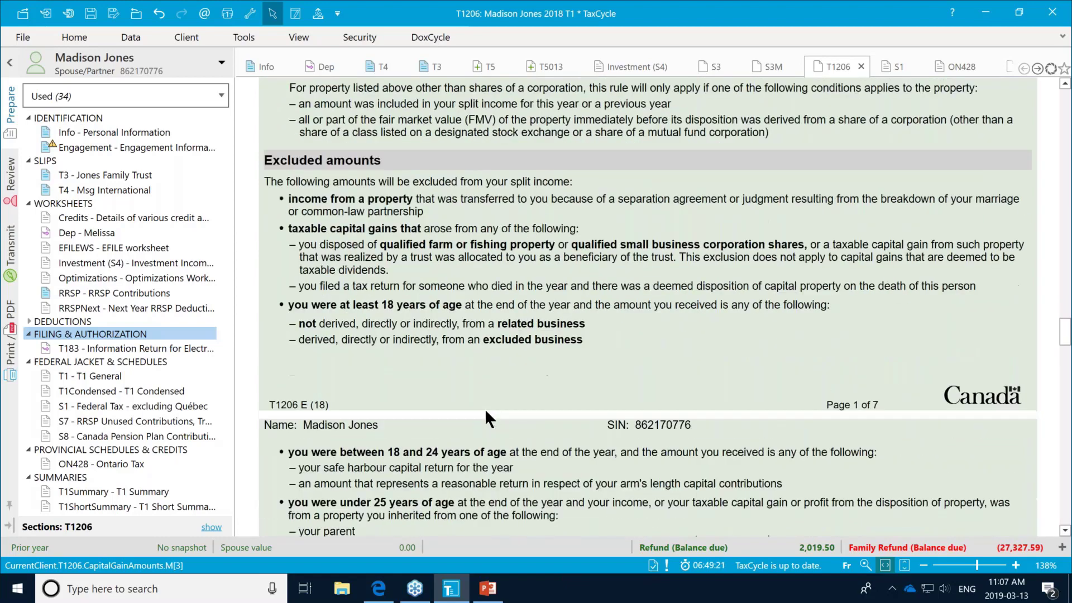
scroll(486, 418, down, 2)
scroll(486, 416, down, 5)
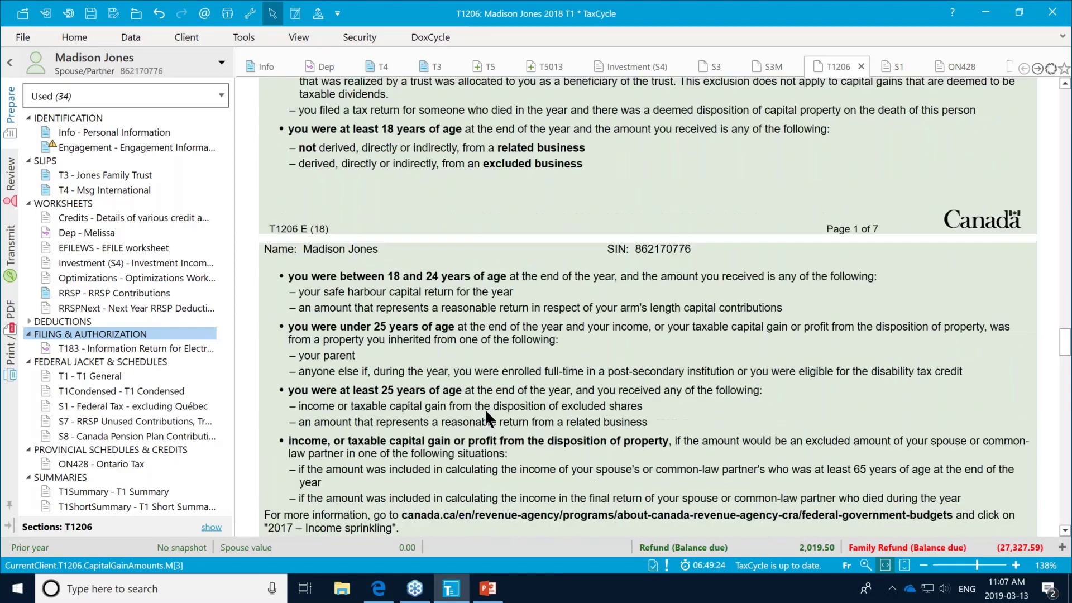
- Read the T1206 instructions covering the definitions, TOSI-adjusted net income with Chart A, and TOSI-adjusted taxable income
scroll(485, 413, down, 2)
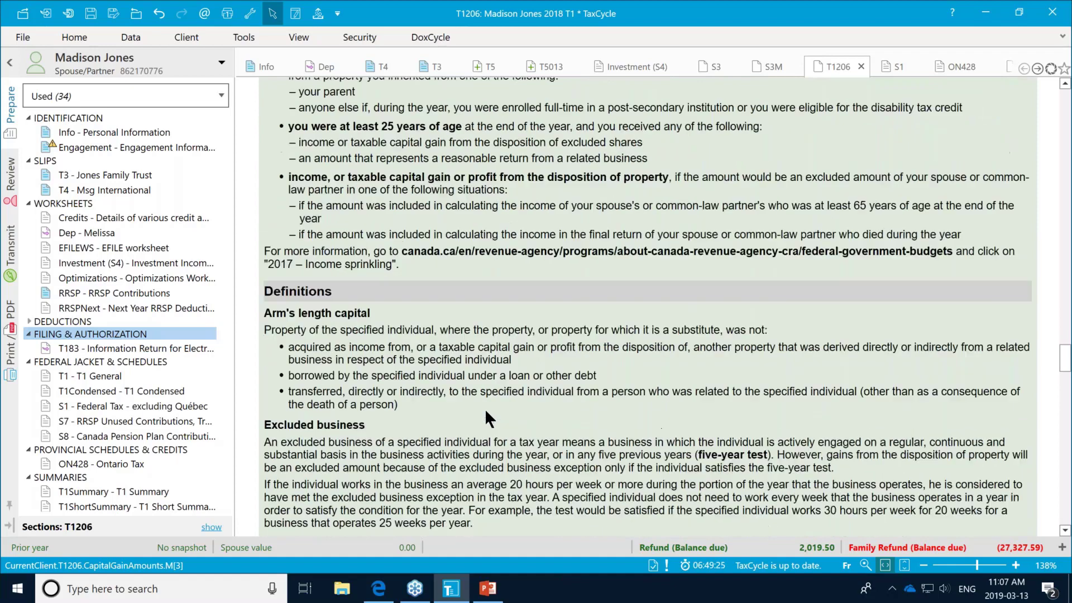
scroll(486, 413, down, 15)
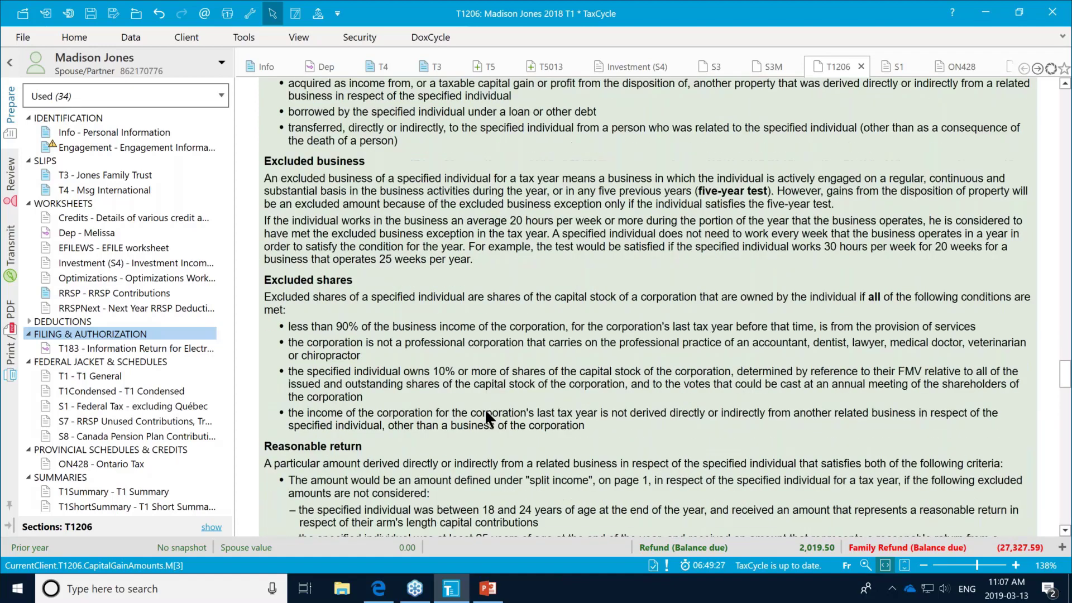
scroll(486, 412, down, 7)
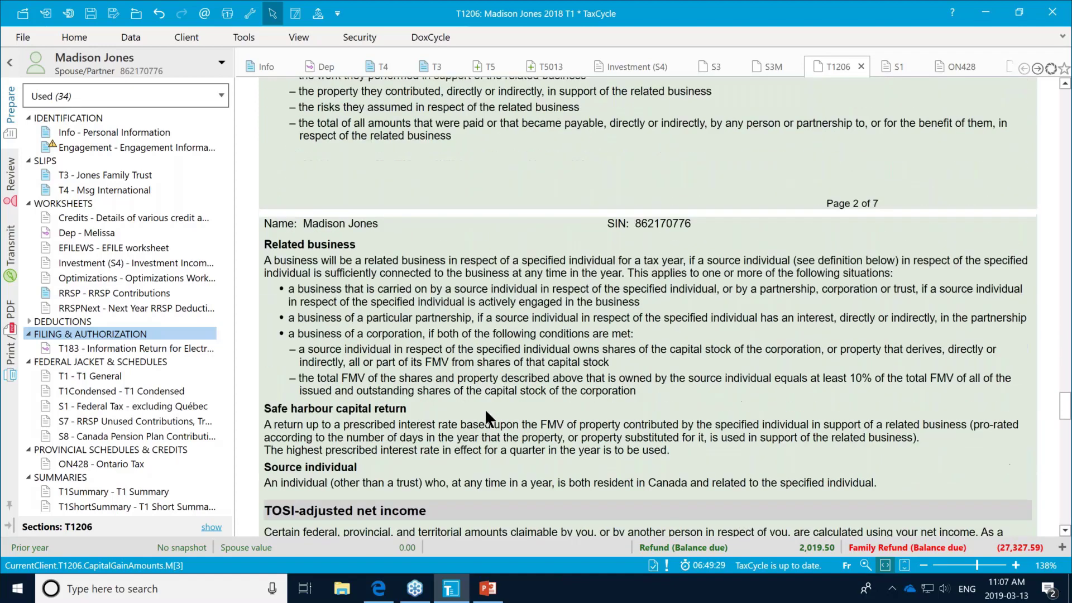
scroll(486, 413, down, 3)
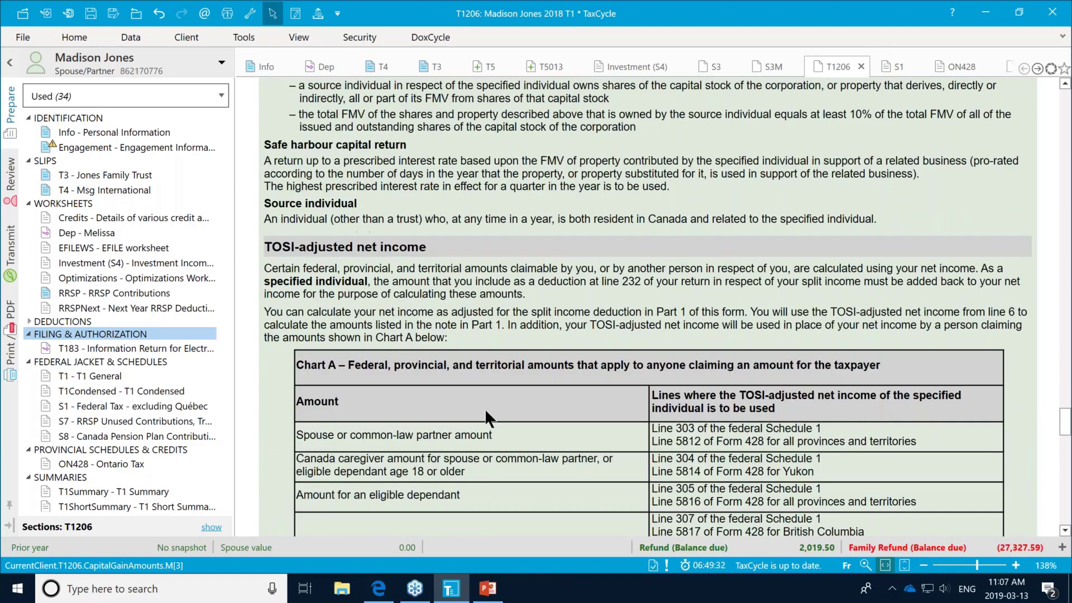
scroll(485, 413, down, 3)
scroll(485, 408, down, 3)
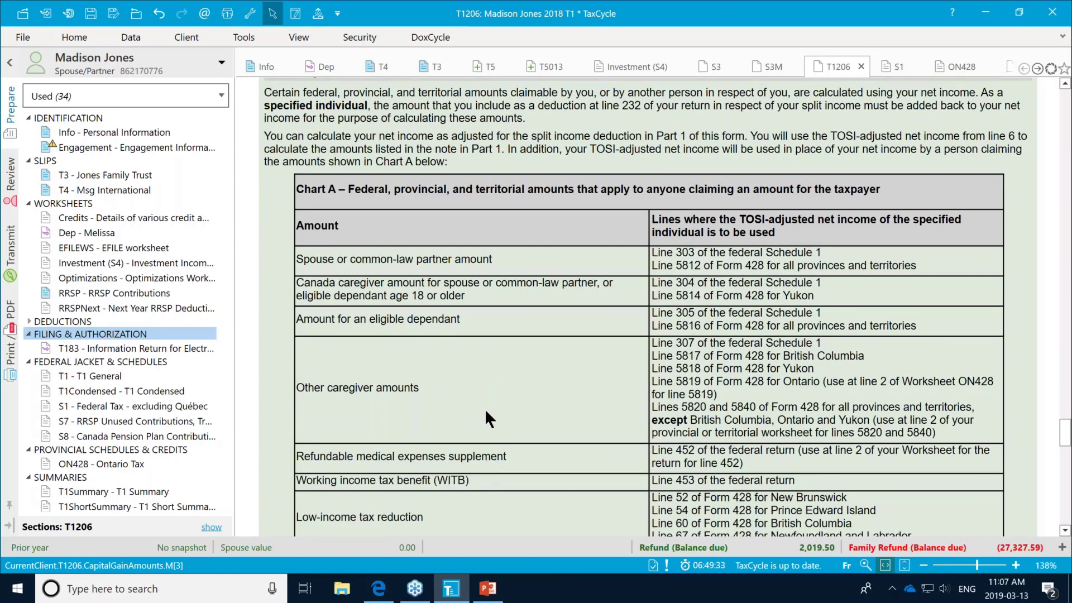
scroll(485, 408, down, 1)
scroll(486, 413, down, 7)
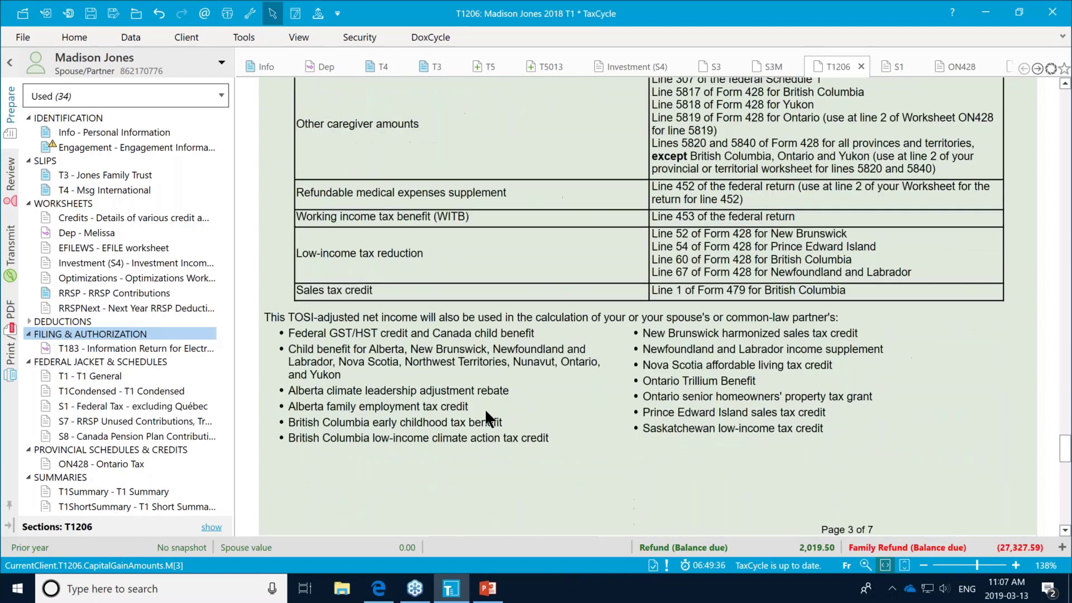
scroll(485, 412, down, 2)
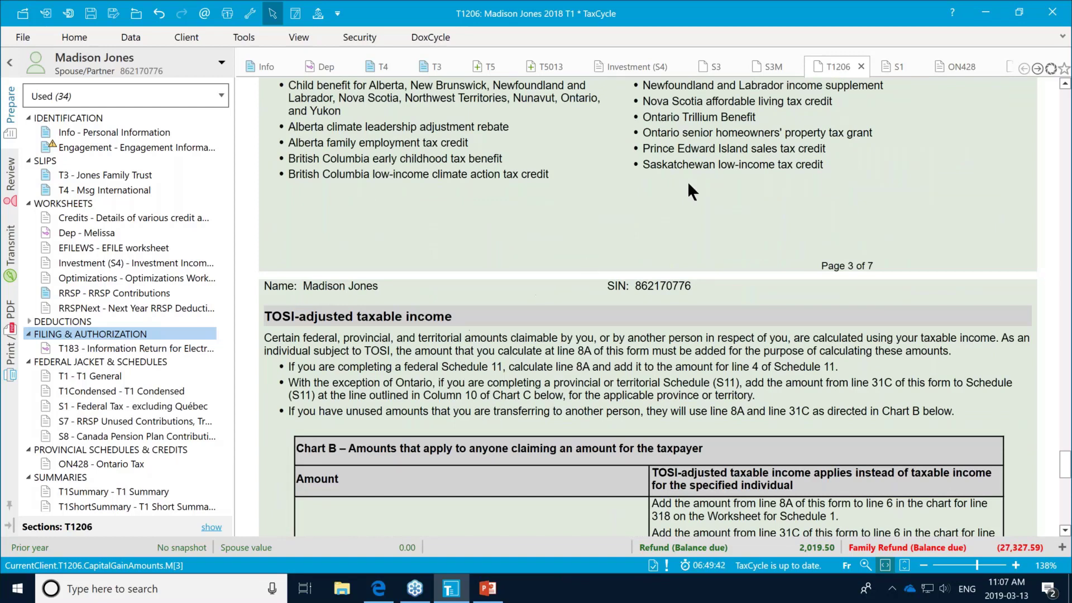
- Check the T1206 form's print settings for including instruction pages, and close them without printing
right_click(576, 317)
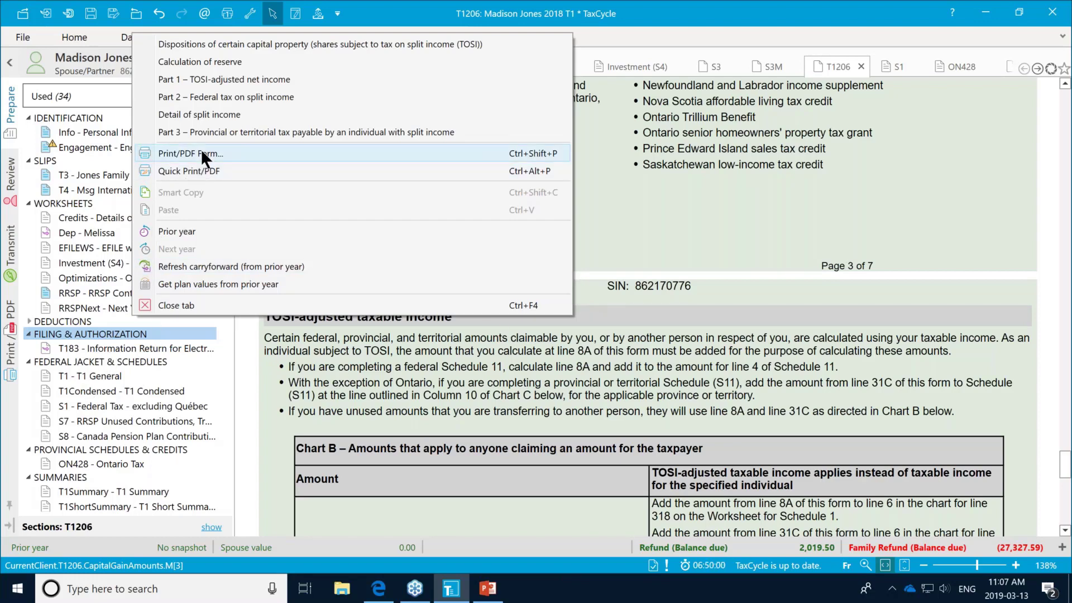
key(Escape)
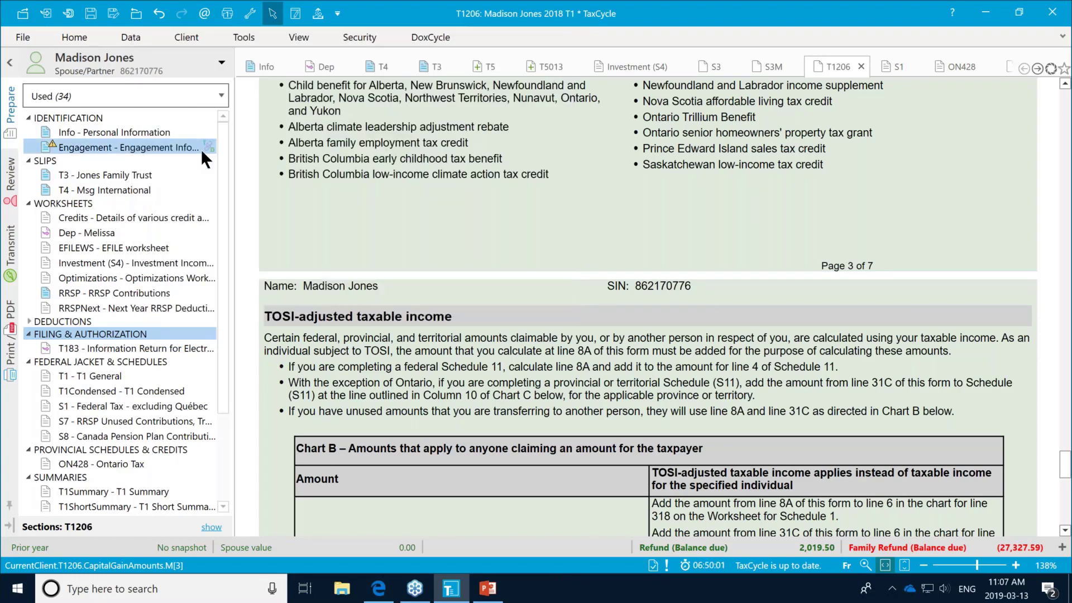
click(591, 272)
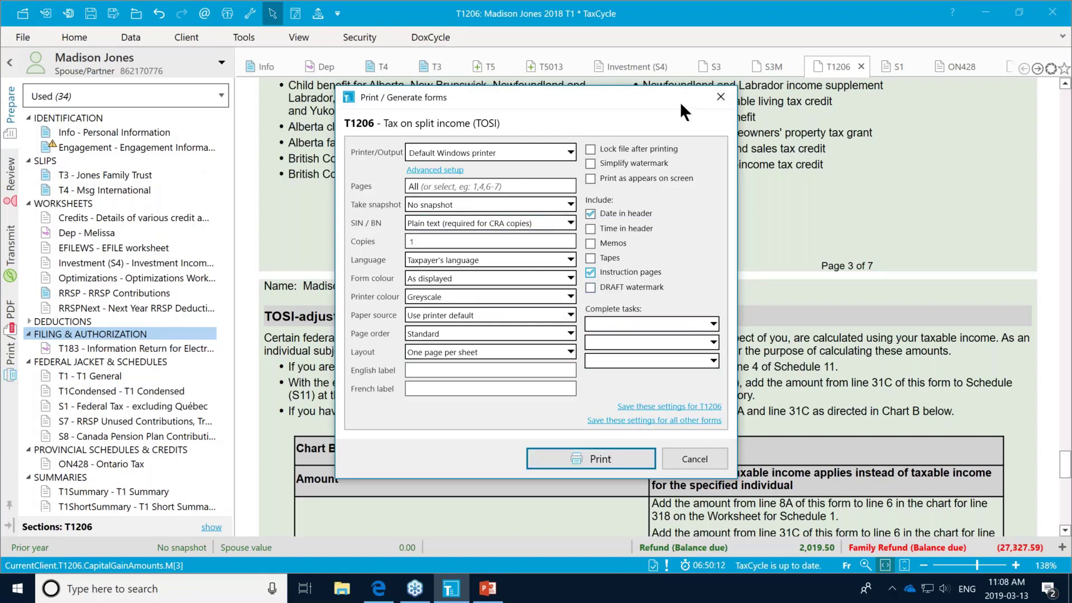
click(718, 98)
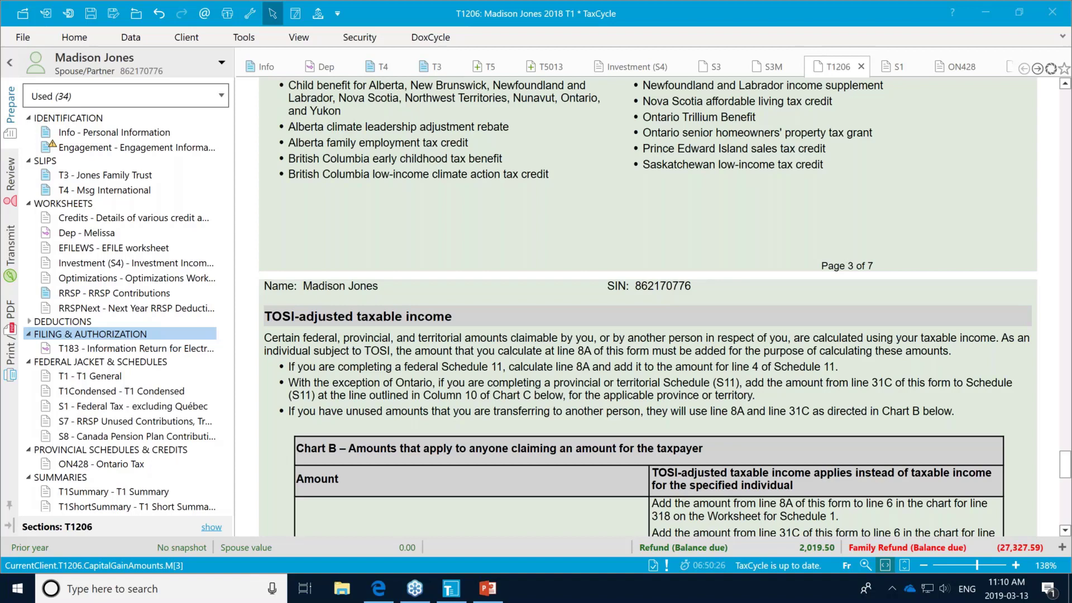
- Review the spouse's Personal Information form, including residency and credits, and check the list of family members
click(263, 68)
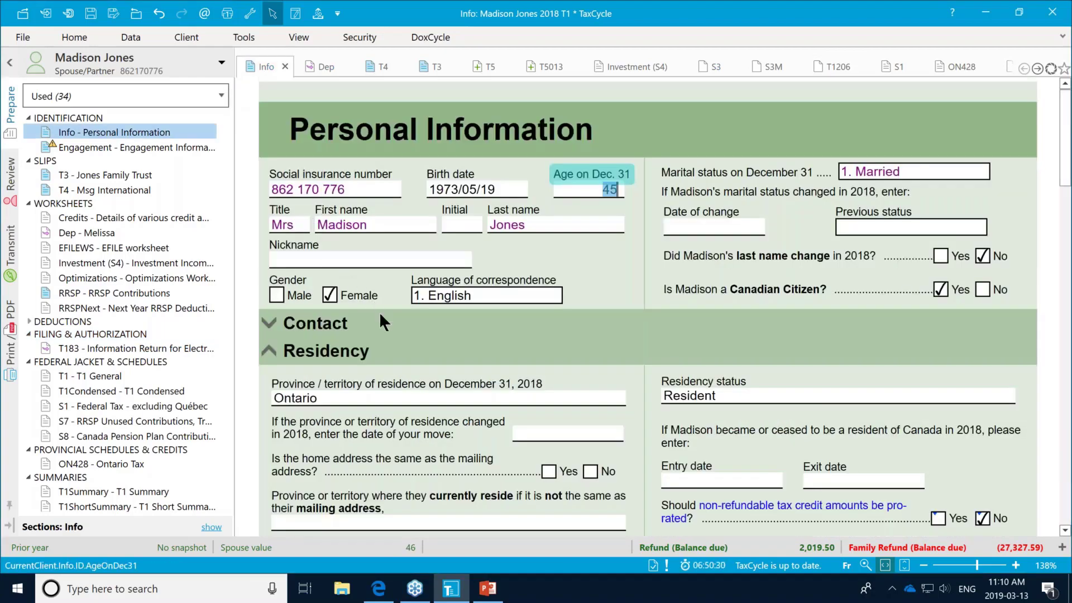
scroll(464, 390, down, 3)
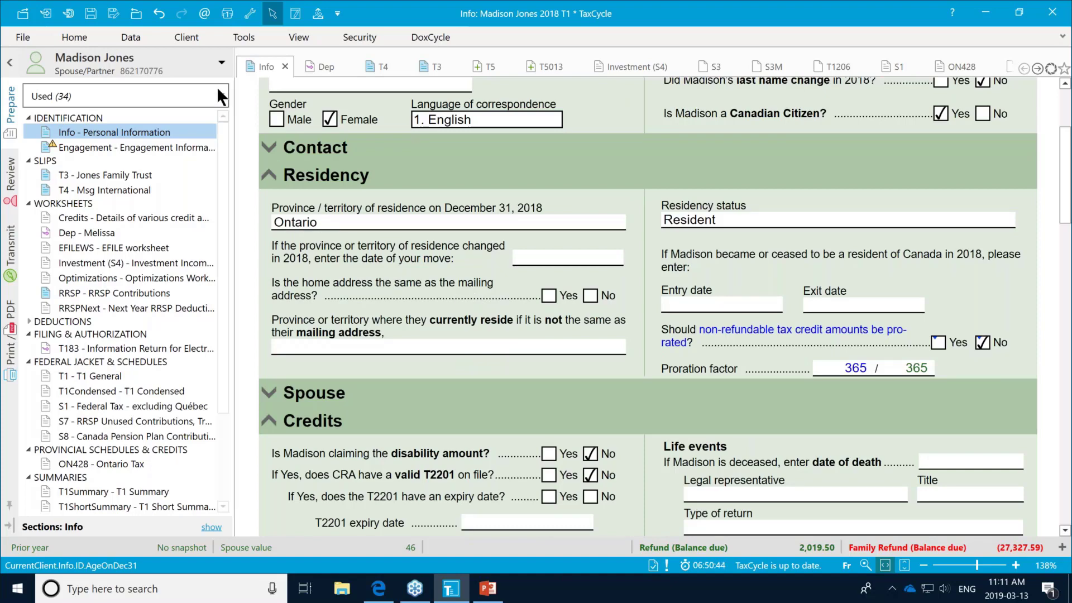
click(226, 64)
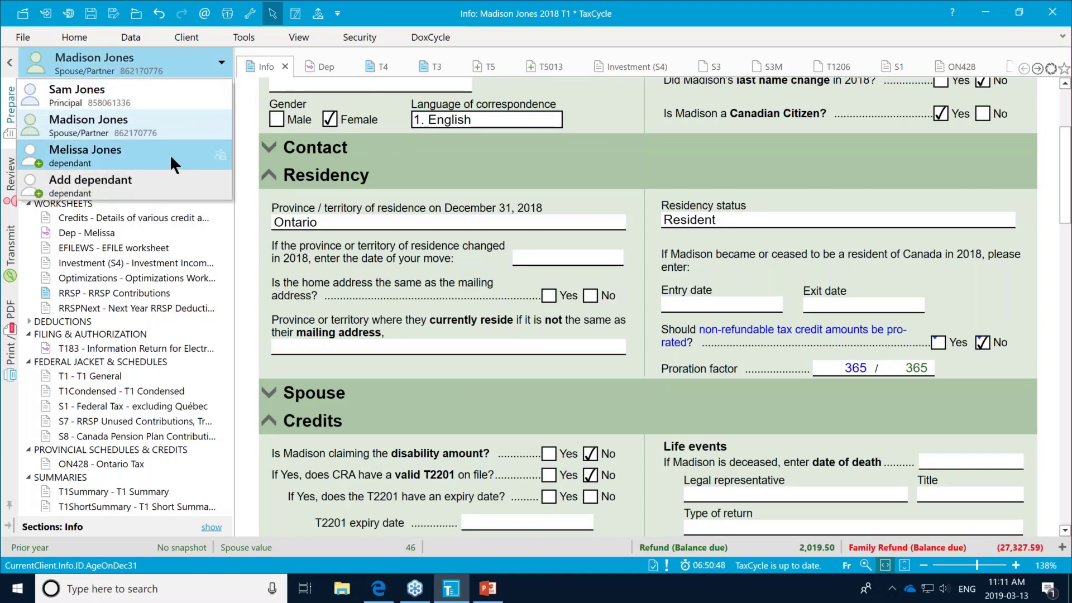
click(488, 171)
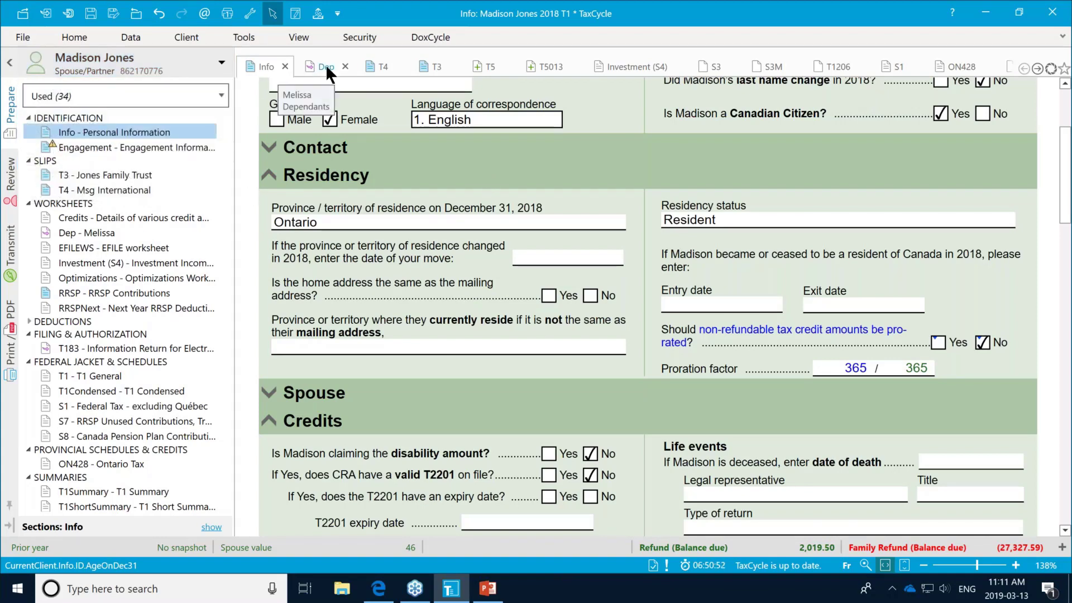
- Examine the daughter's dependant worksheet and the common boxes of the Msg International T4 slip
click(325, 65)
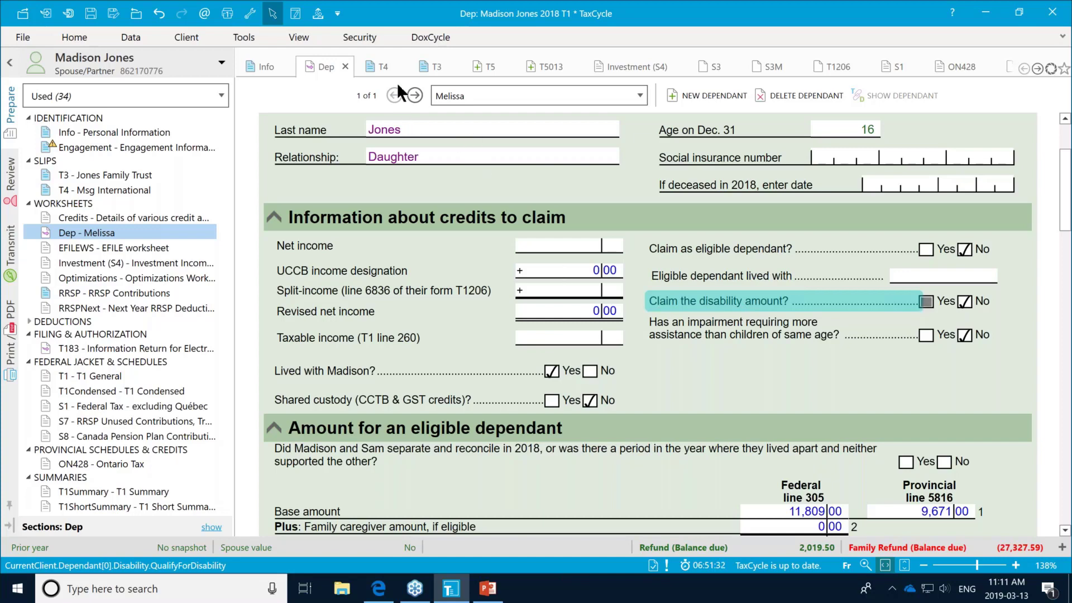
mouse_move(383, 66)
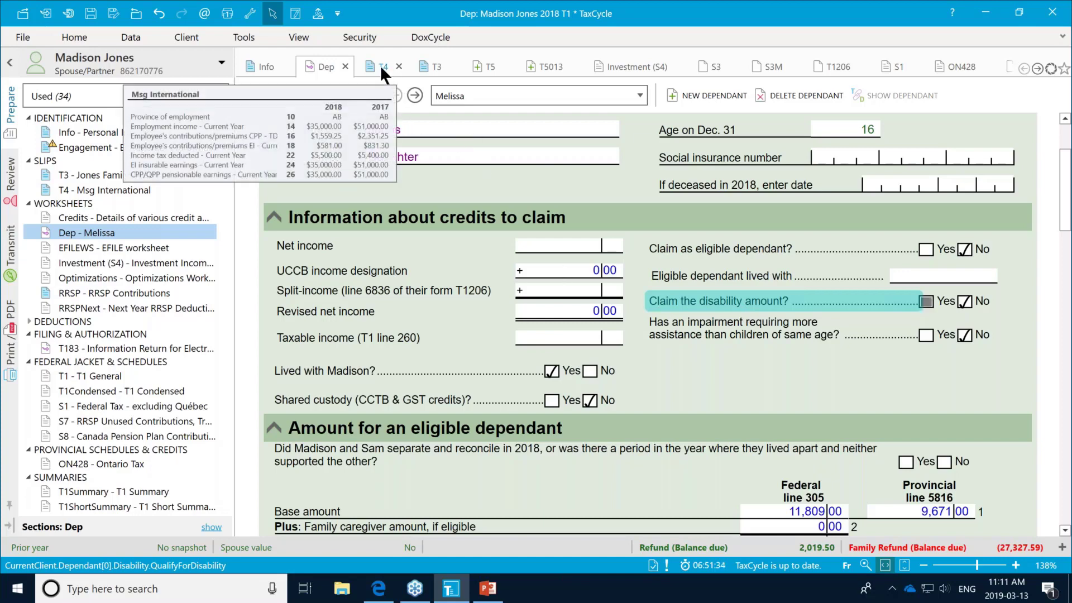
click(381, 66)
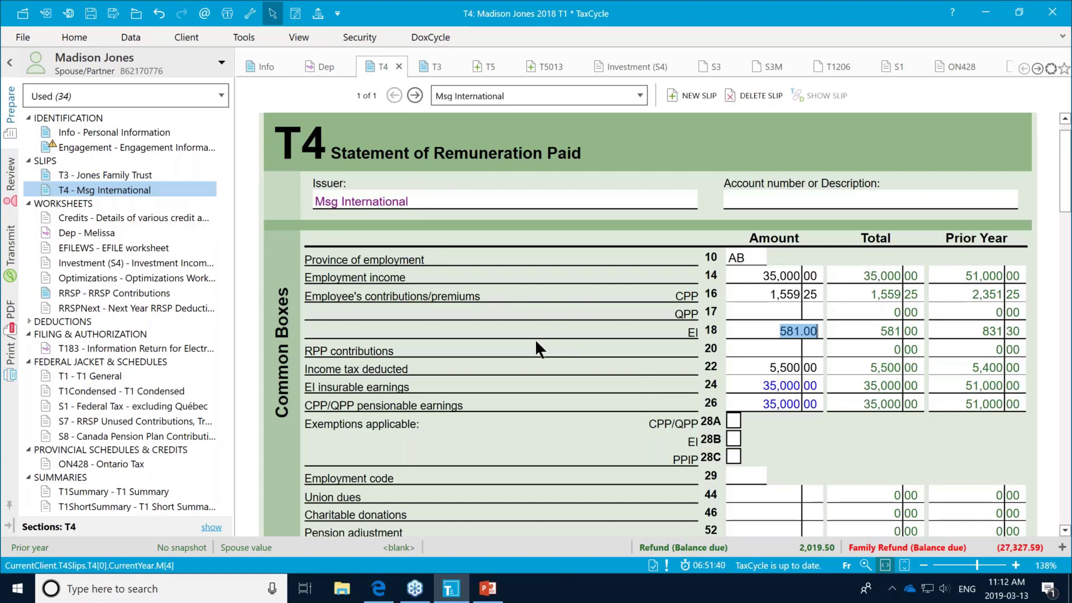
scroll(532, 249, down, 3)
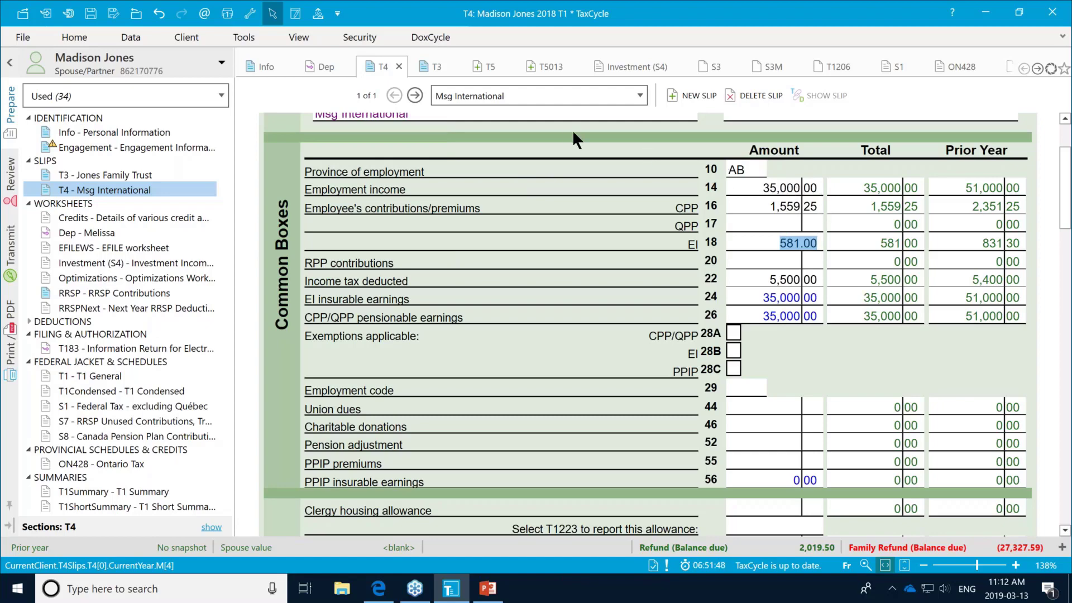
- On the family trust's T3 slip, enter split-income dividends of 500 for box 23 and 2,500 for eligible dividends in box 49
click(433, 66)
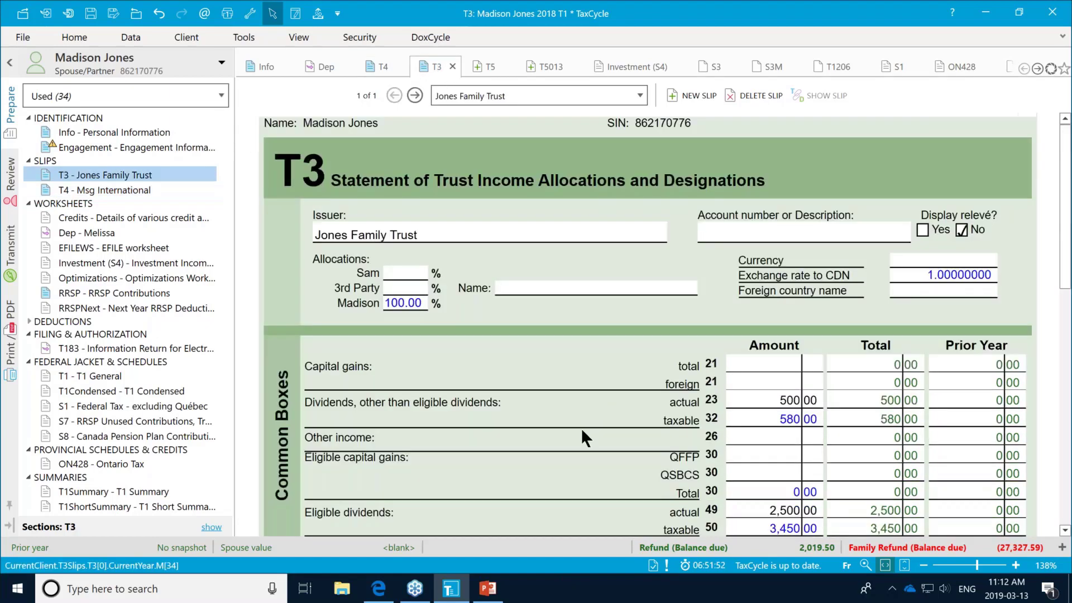
scroll(572, 447, down, 2)
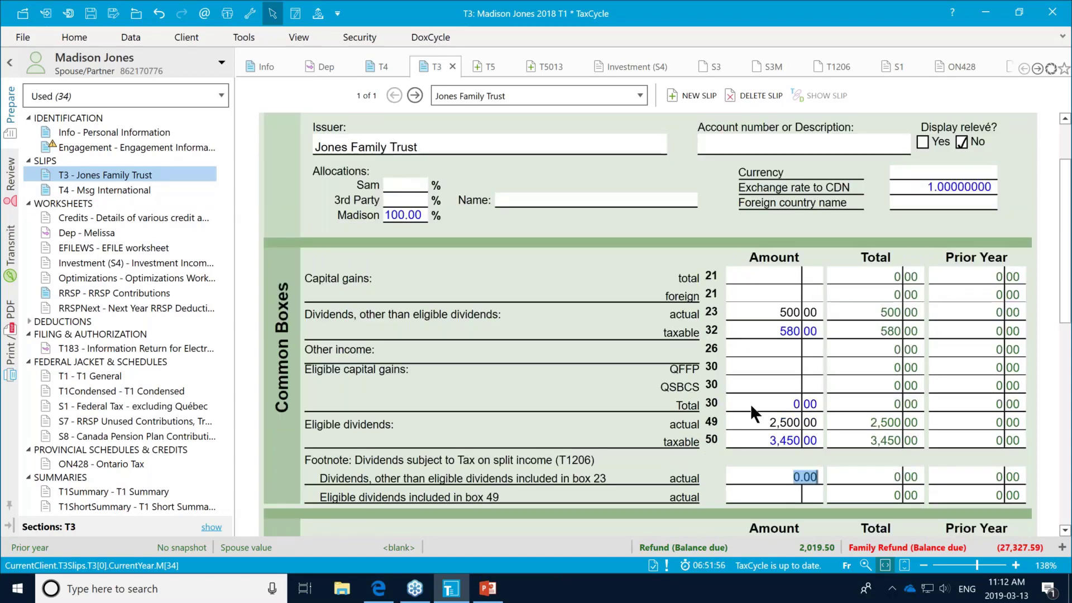
scroll(737, 463, down, 2)
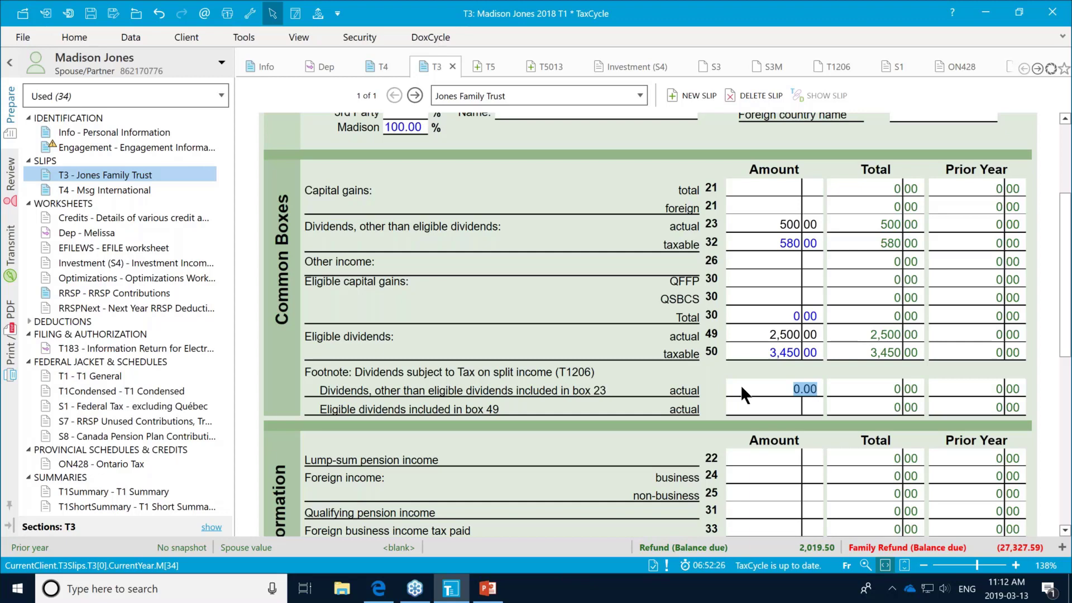
text(500)
click(743, 403)
text(2,500)
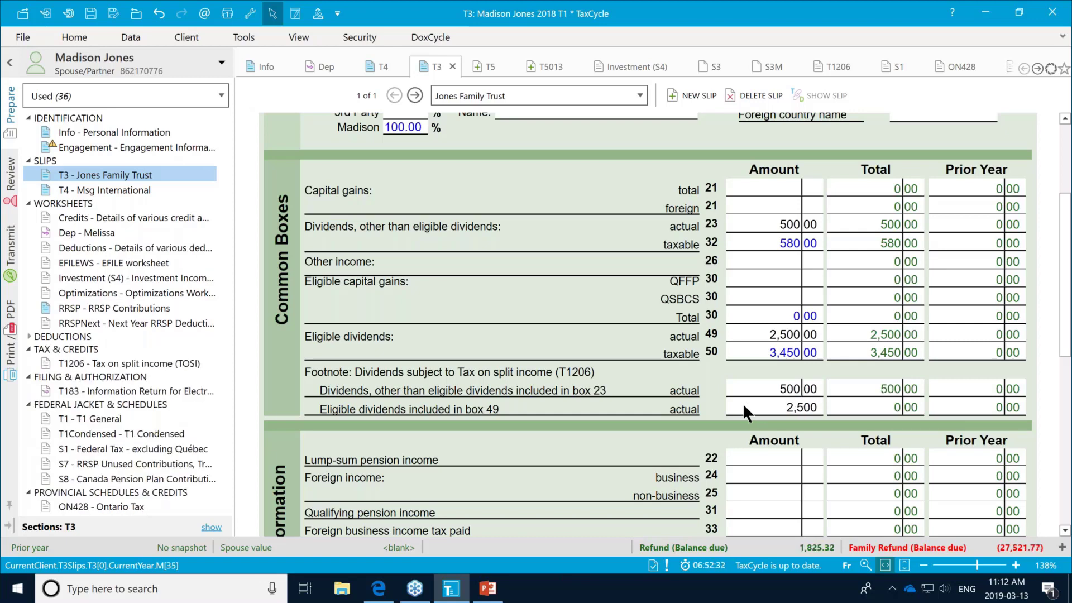
click(749, 378)
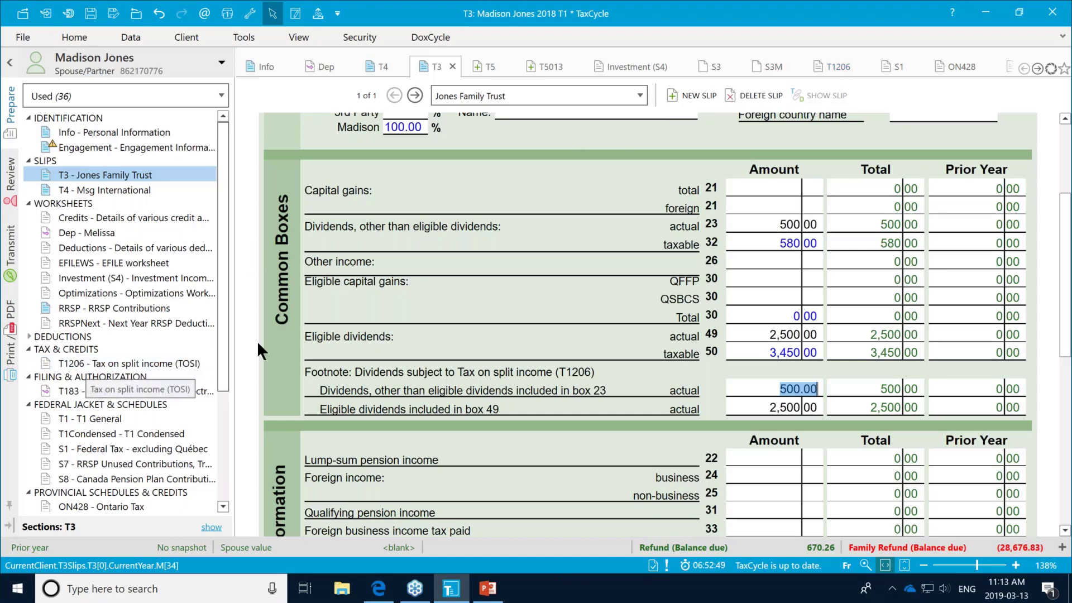
- Check the T1206 split-income dividend footnotes on the blank T5 and T5013 slips, and close both forms
click(490, 65)
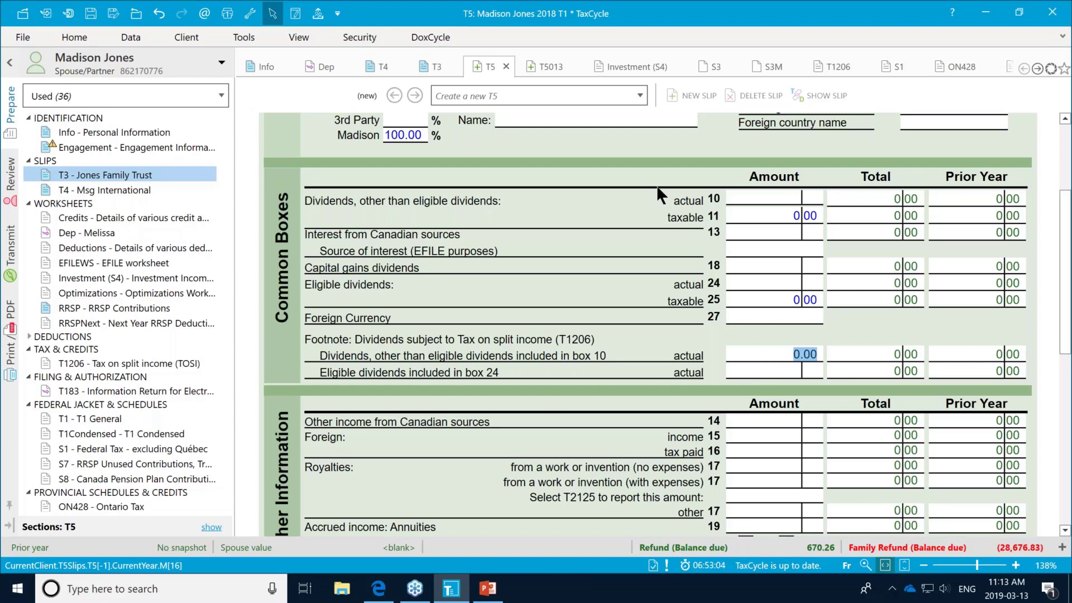
click(546, 67)
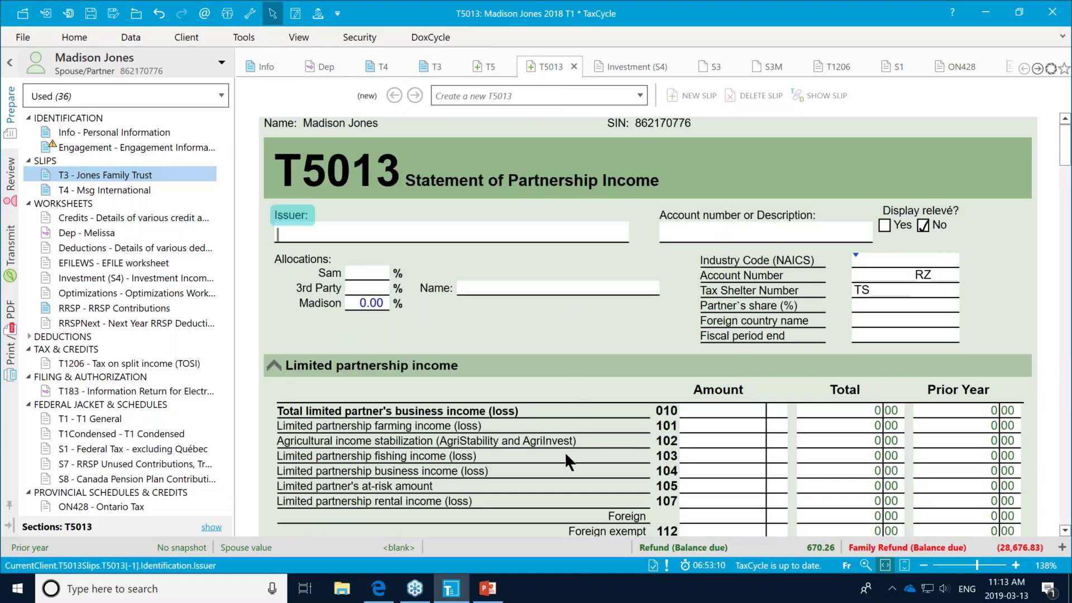
scroll(565, 451, down, 3)
scroll(566, 452, down, 8)
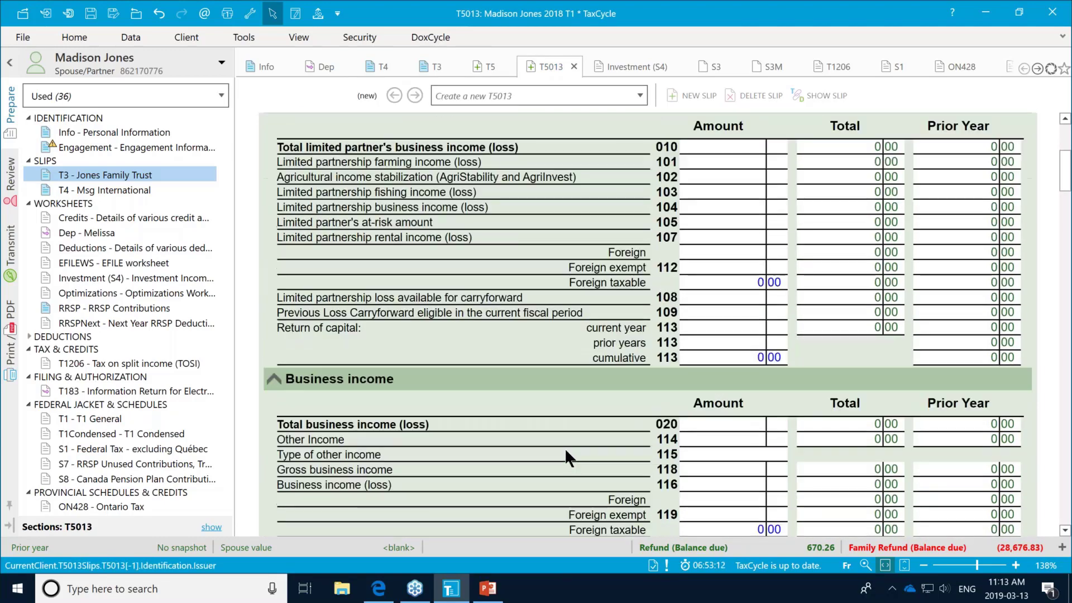
scroll(565, 451, down, 8)
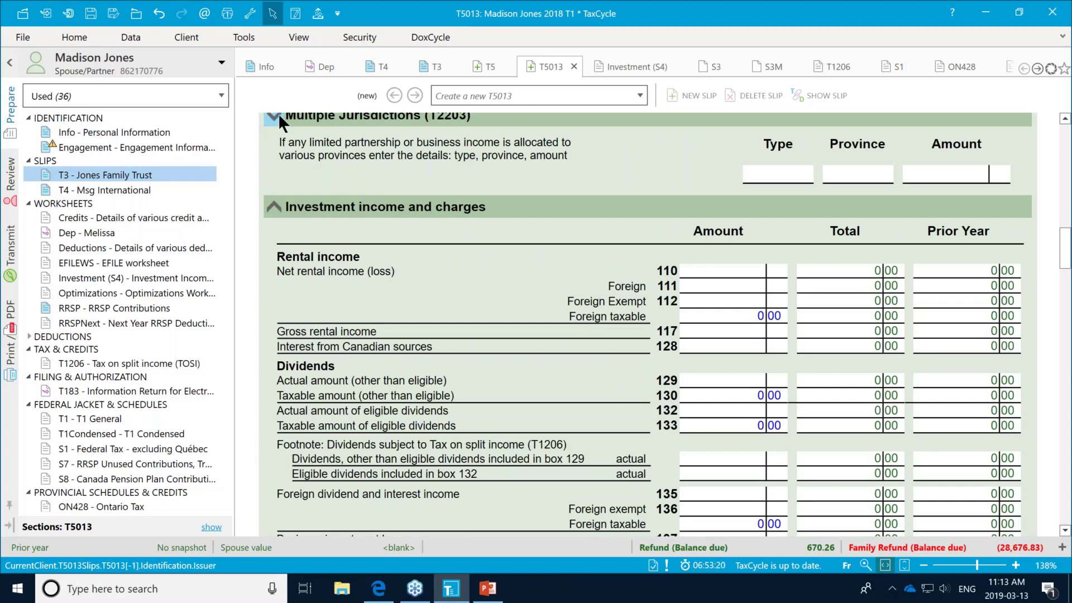
scroll(316, 168, down, 5)
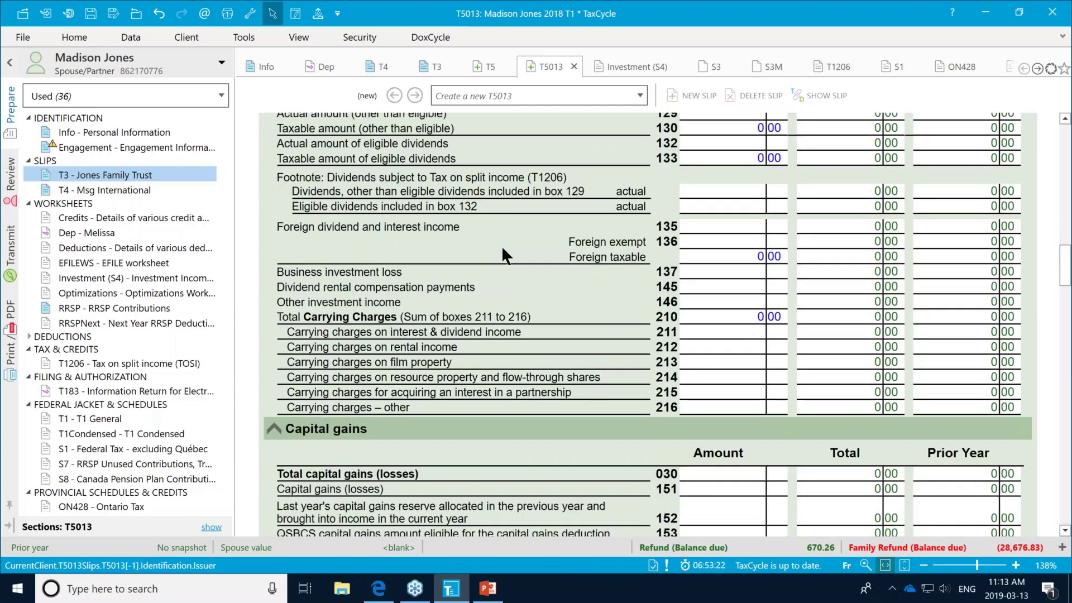
right_click(503, 249)
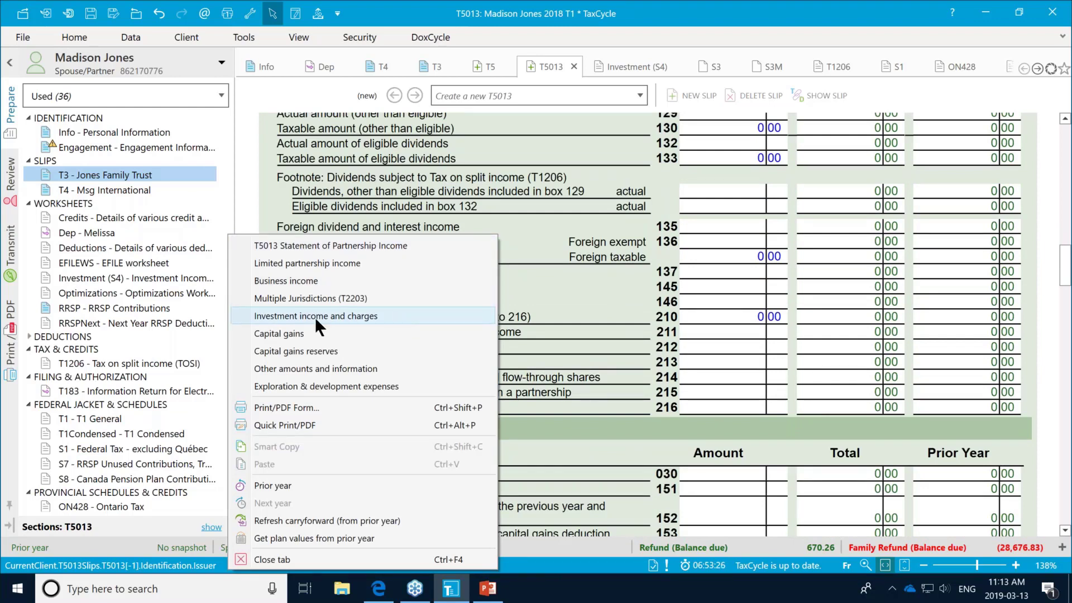
click(535, 238)
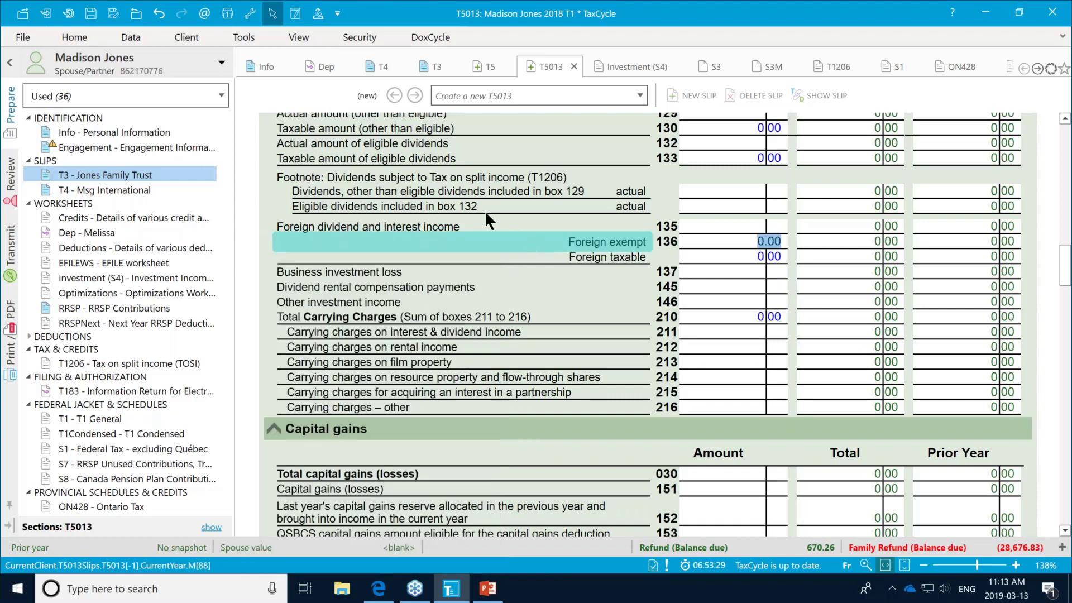
click(572, 68)
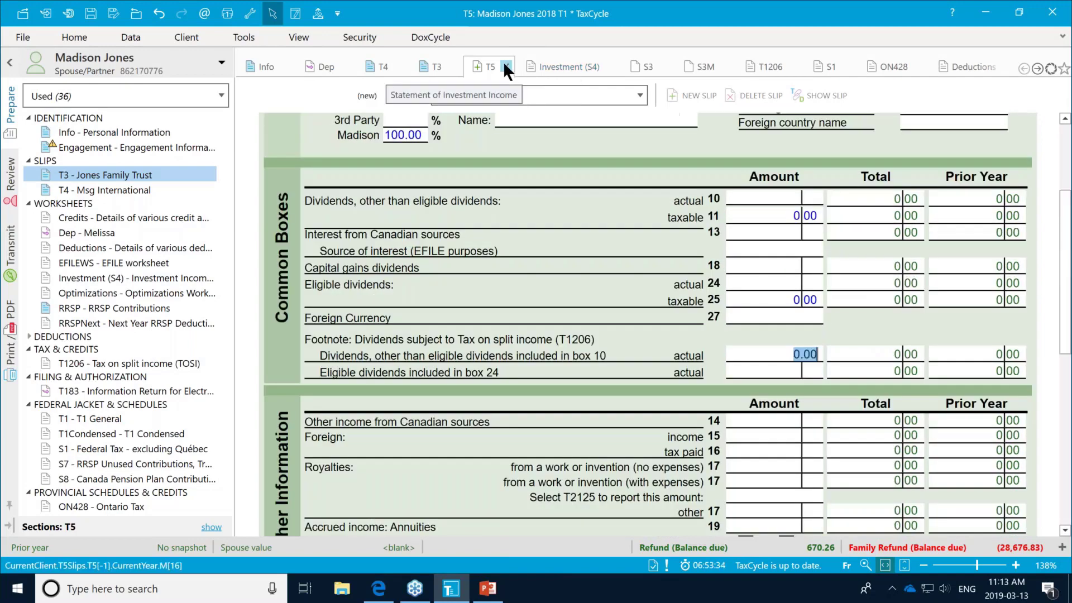
click(506, 66)
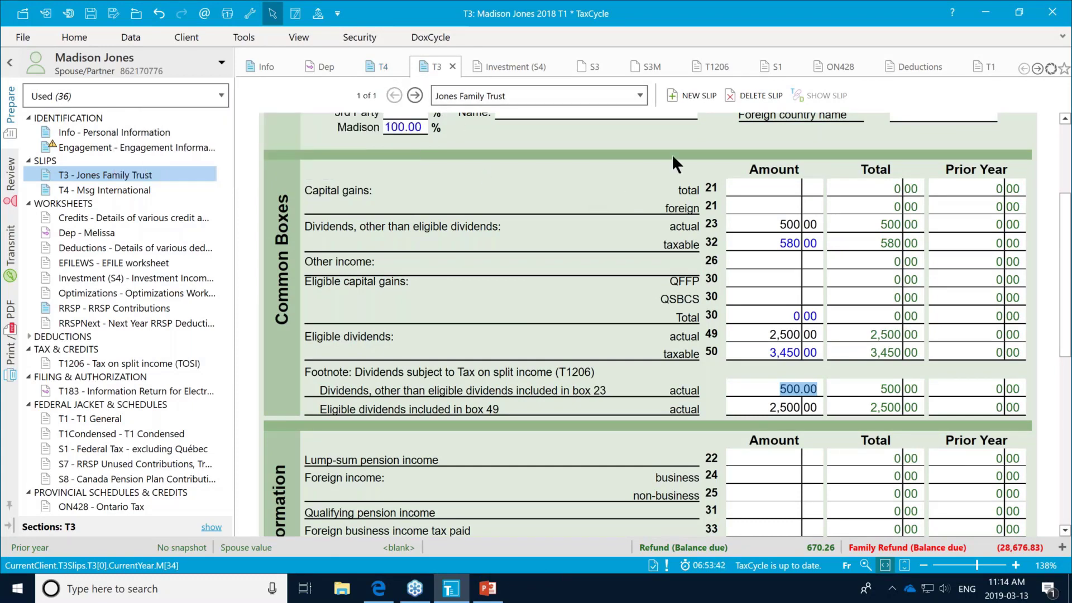
- In the T1206 section on dispositions of certain capital property, enter 10,000 as the capital gain on dispositions in 2018
click(712, 63)
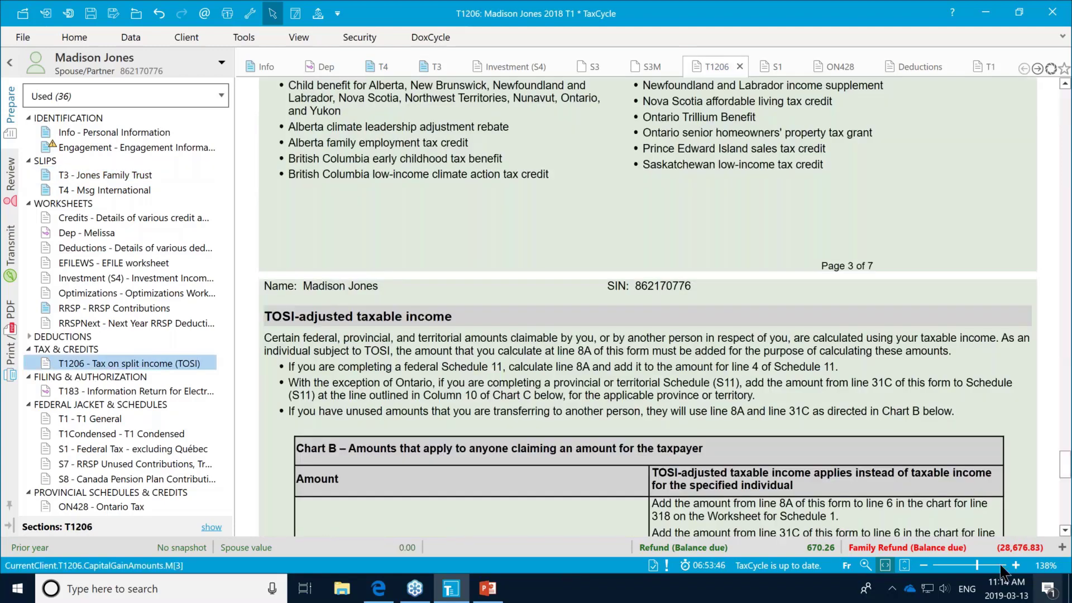
right_click(529, 187)
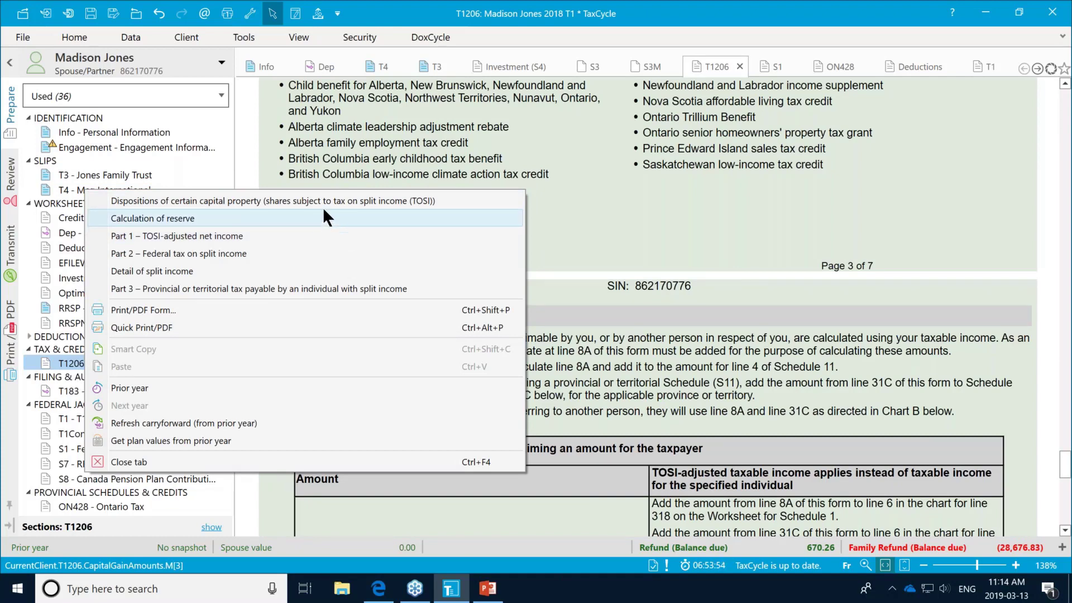
key(Escape)
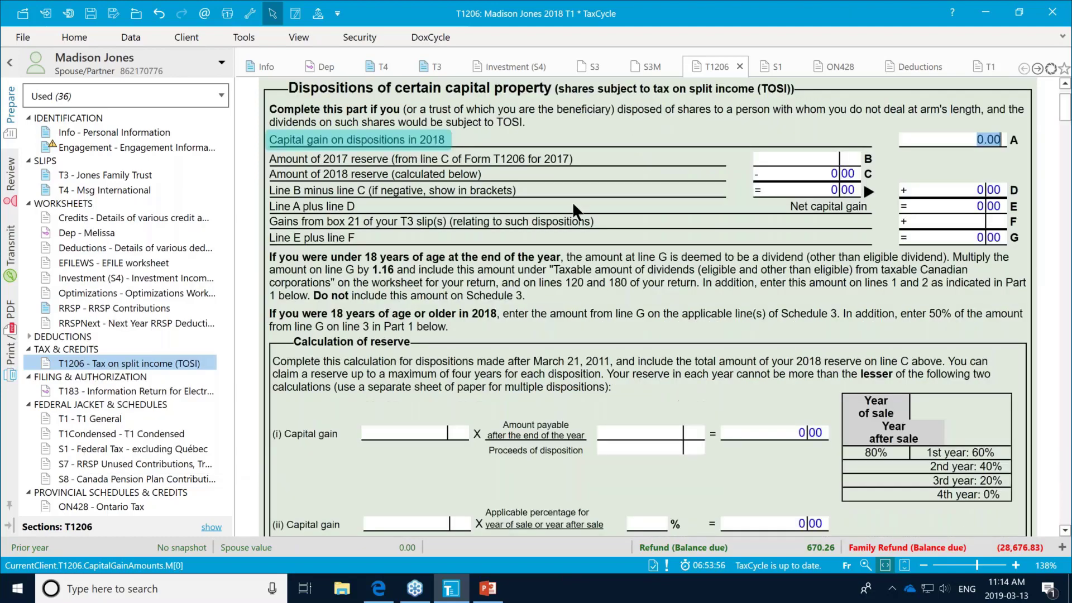
scroll(573, 201, up, 1)
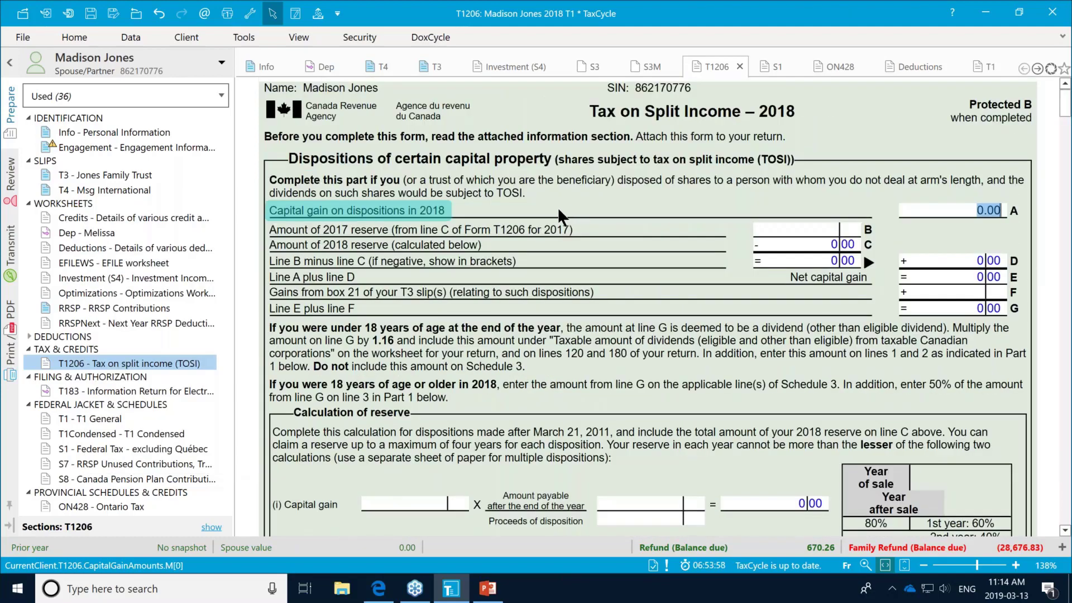
right_click(597, 328)
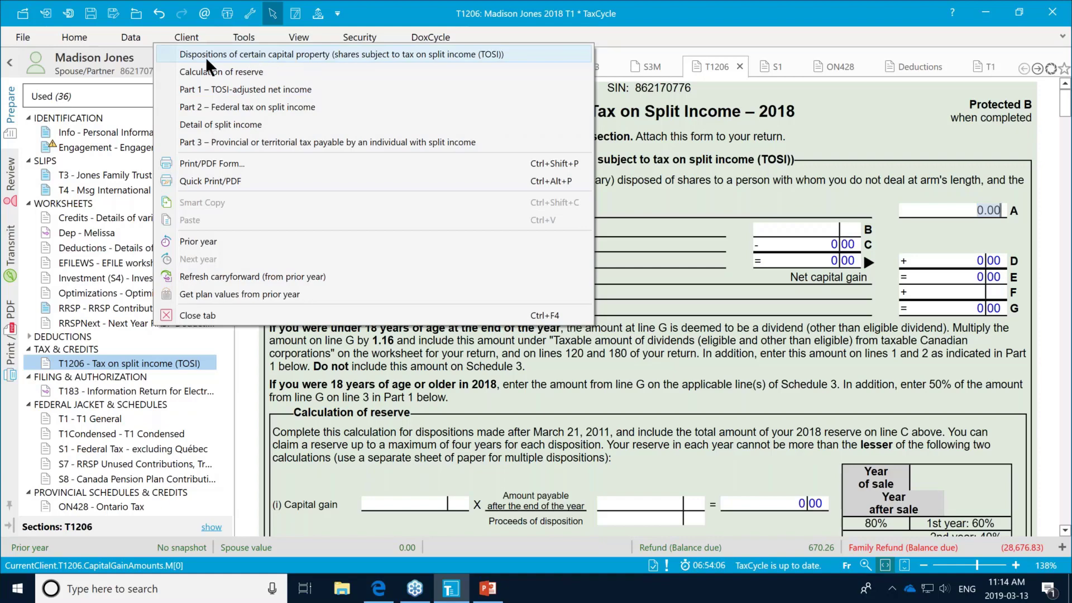
click(296, 55)
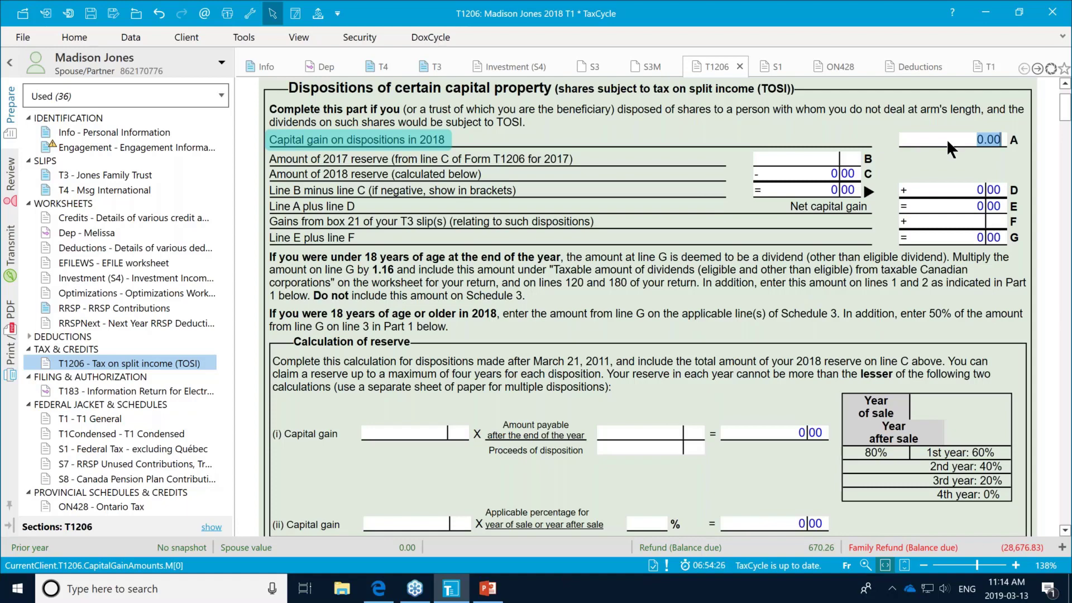
text(0)
key(BackSpace)
text(10,000)
click(916, 189)
mouse_move(931, 234)
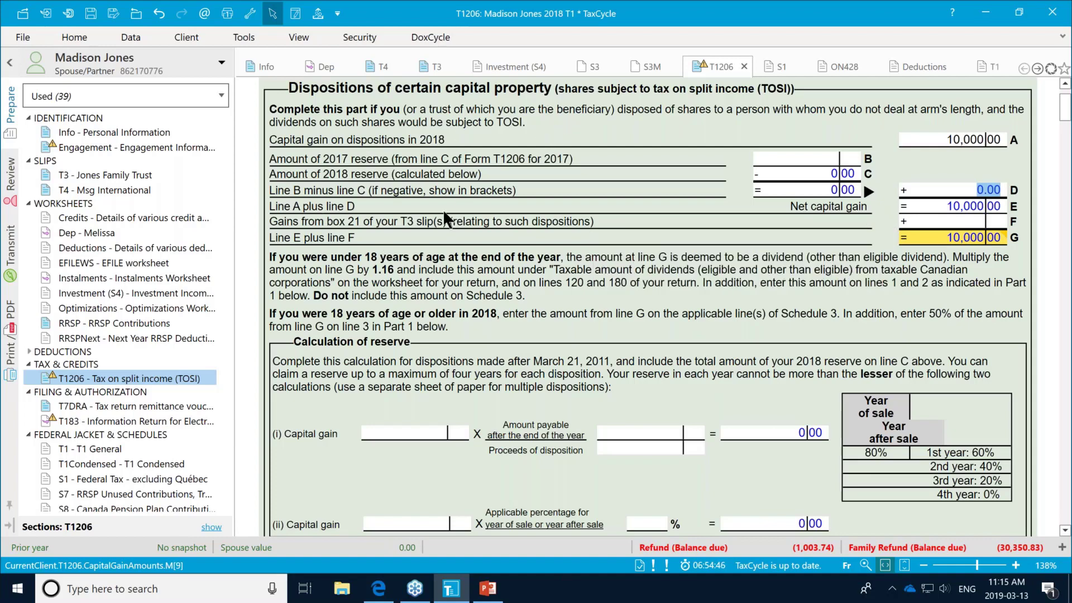
- Examine the 2017 reserve line, the reserve calculation and the T3 box 21 gains line on the T1206
click(786, 158)
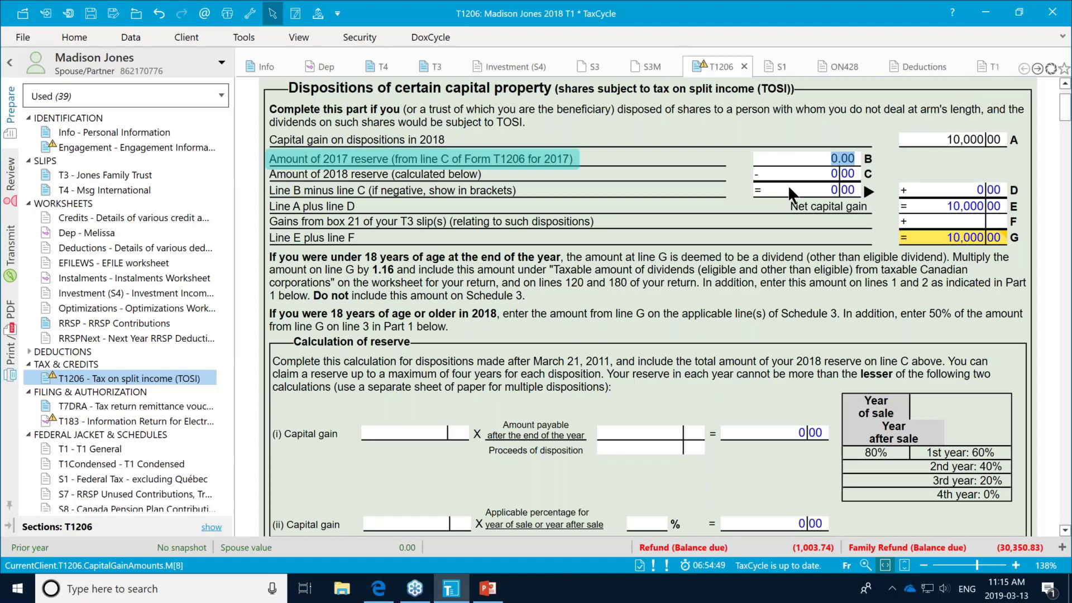
click(379, 428)
click(396, 524)
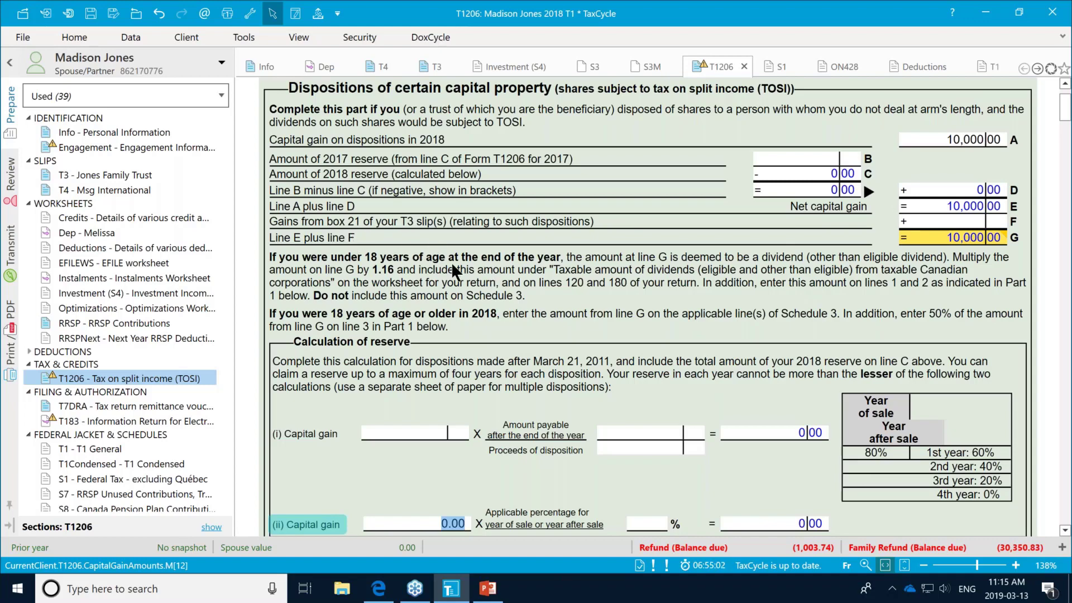
click(979, 224)
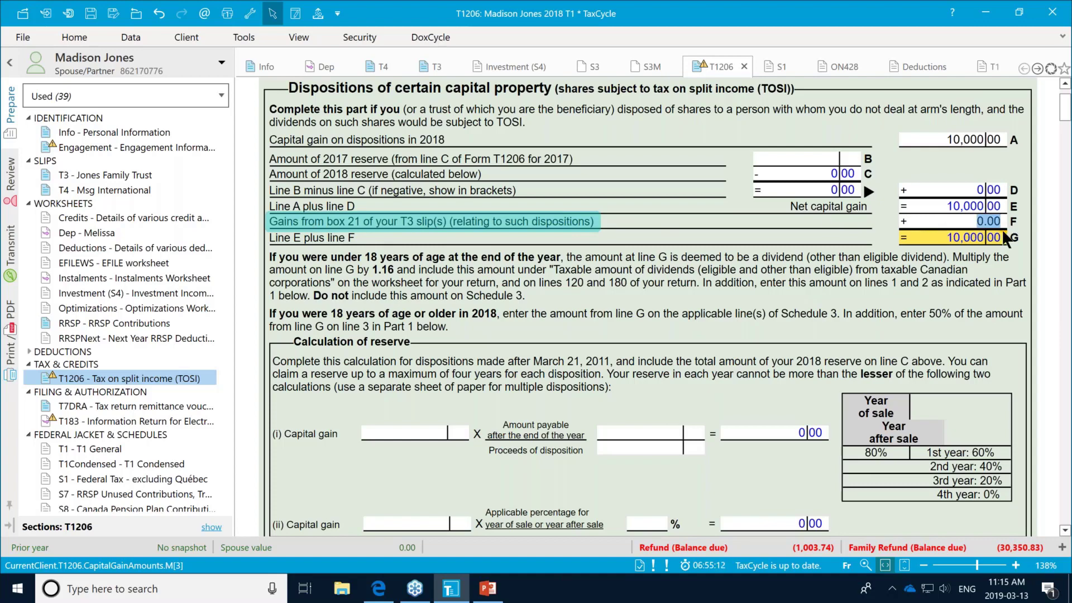
- Review the T1206 Detail of split income, including the other dividend lines, foreign income lines and other split income line
right_click(646, 270)
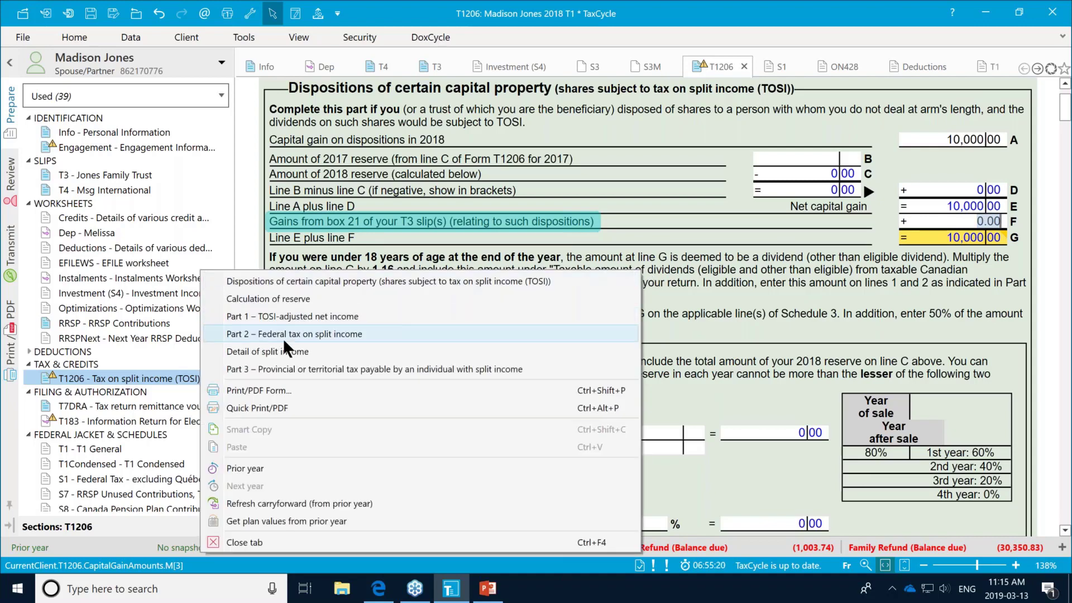
click(247, 352)
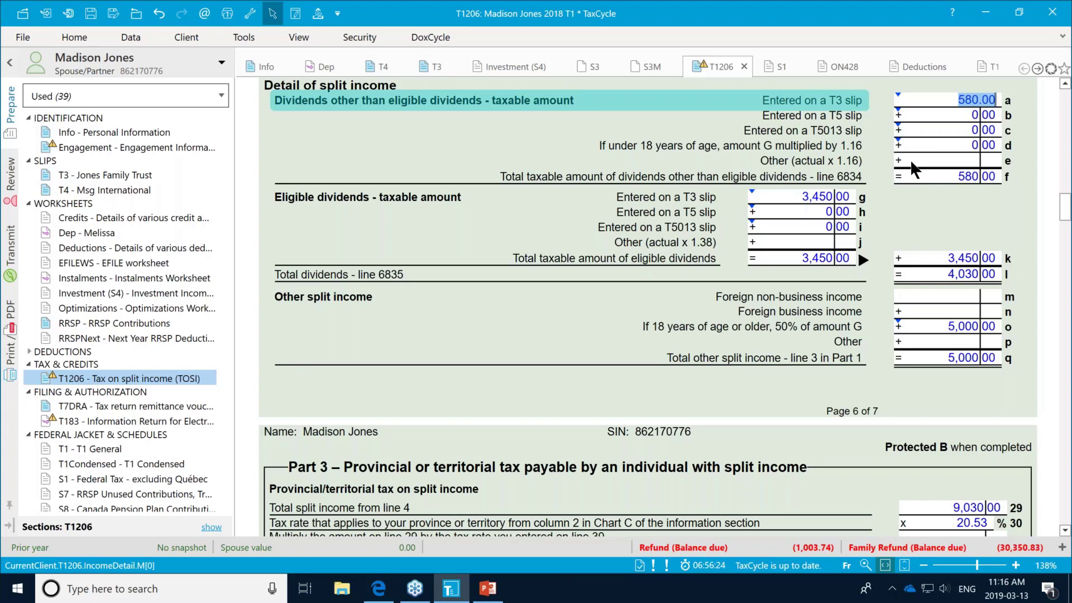
click(946, 159)
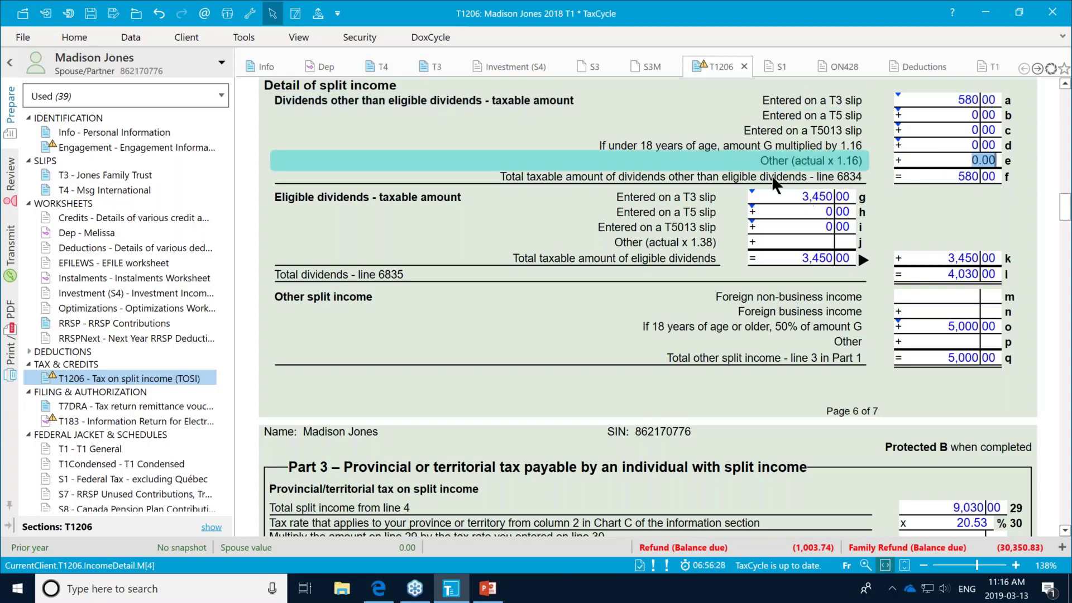
click(796, 238)
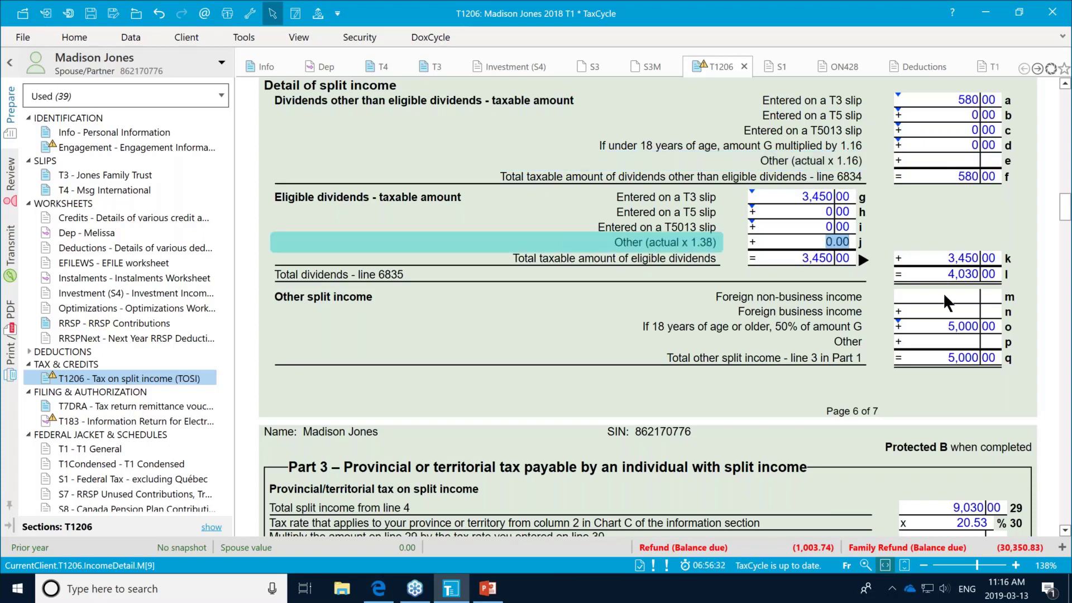
click(943, 293)
click(939, 312)
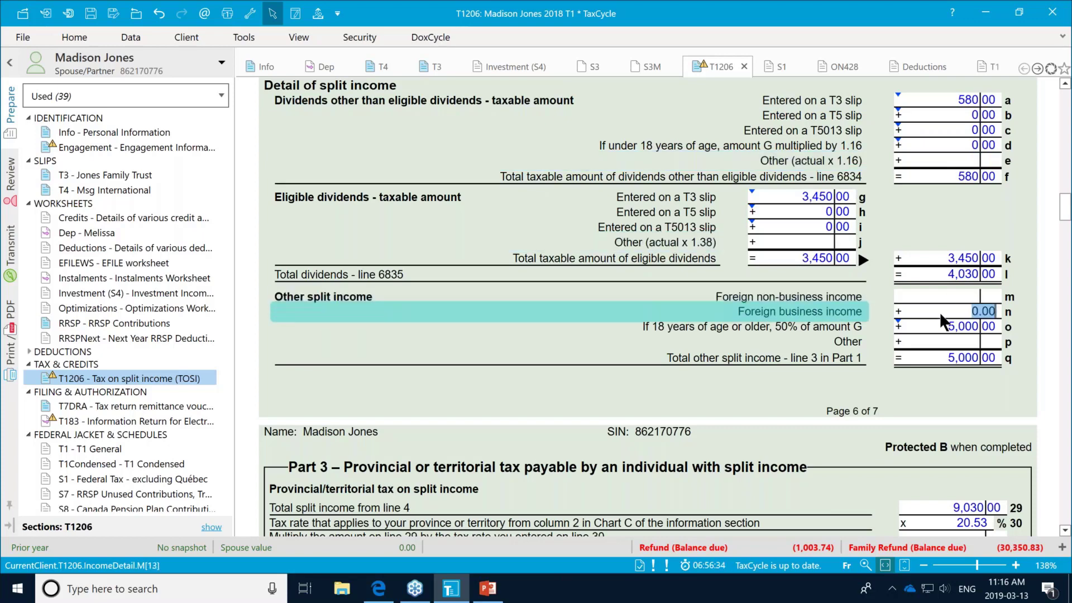
click(921, 341)
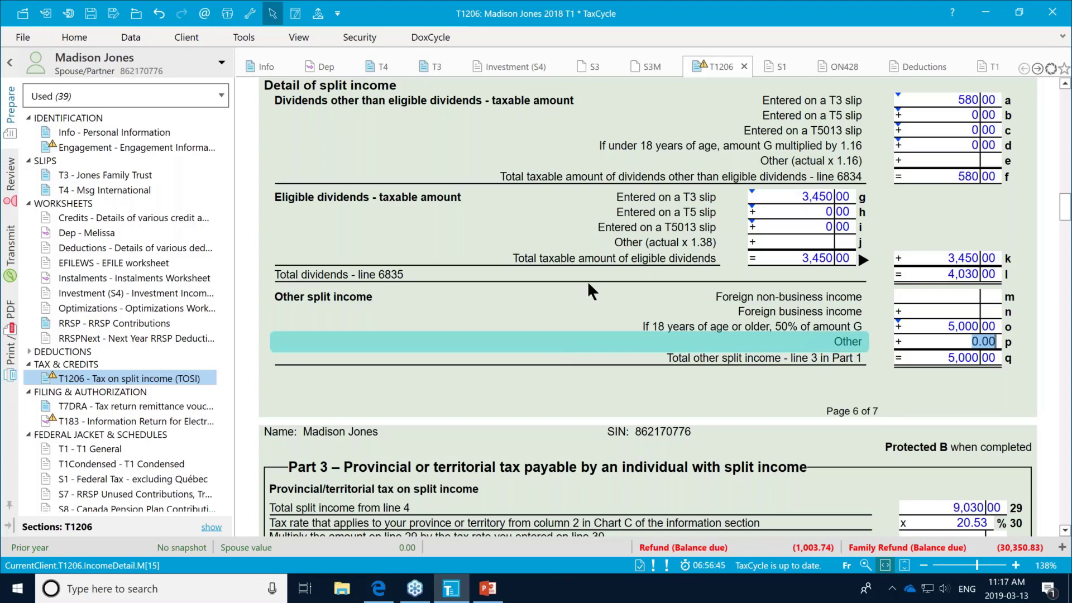
- Review Part 1, TOSI-adjusted net income, and Part 2, Federal tax on split income, of the T1206
scroll(587, 281, up, 3)
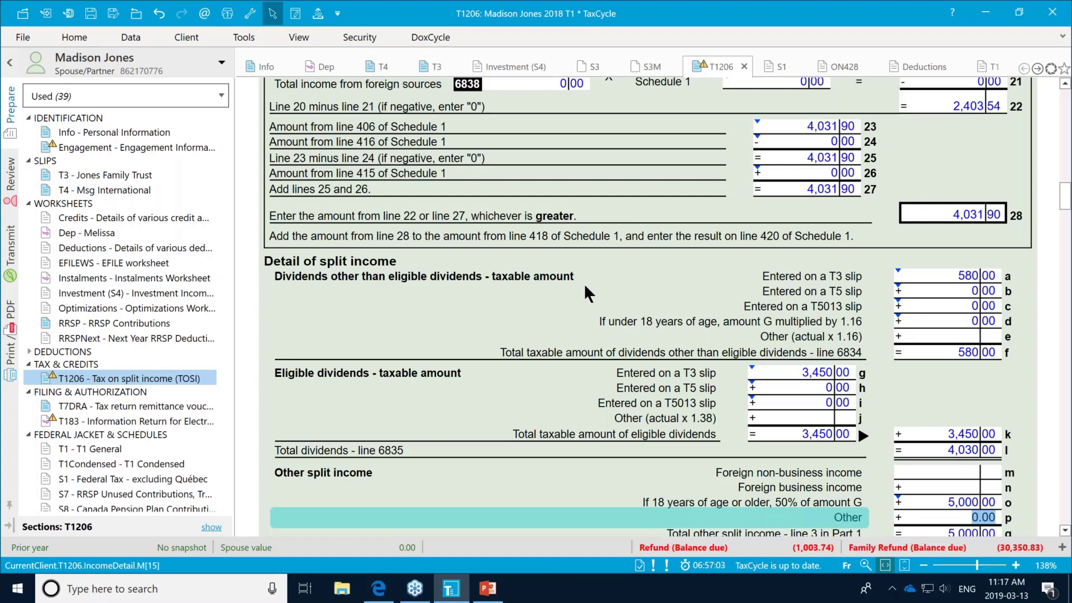
right_click(511, 251)
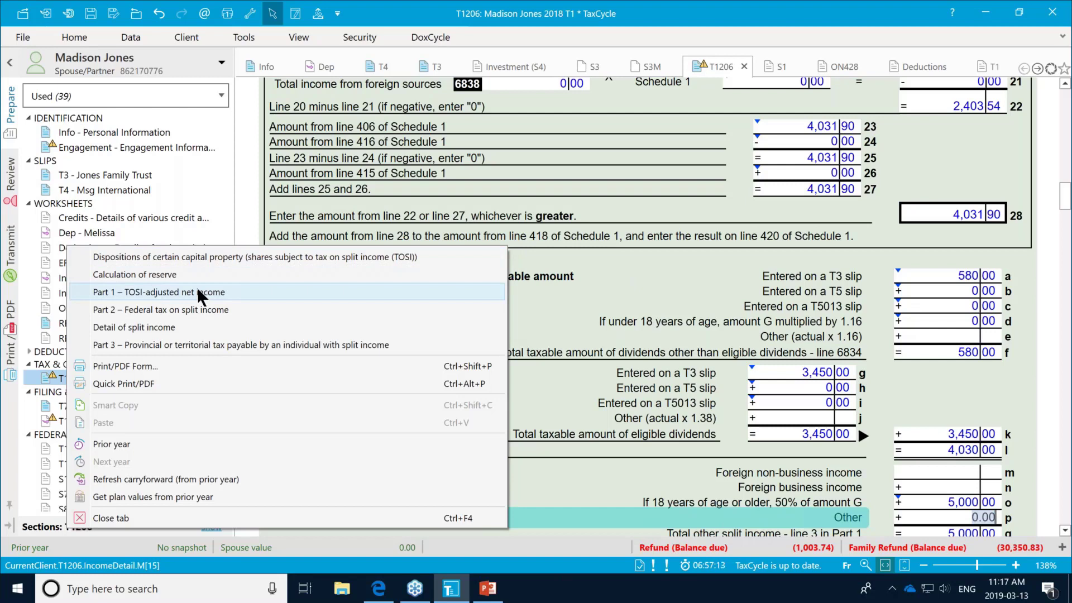
key(Escape)
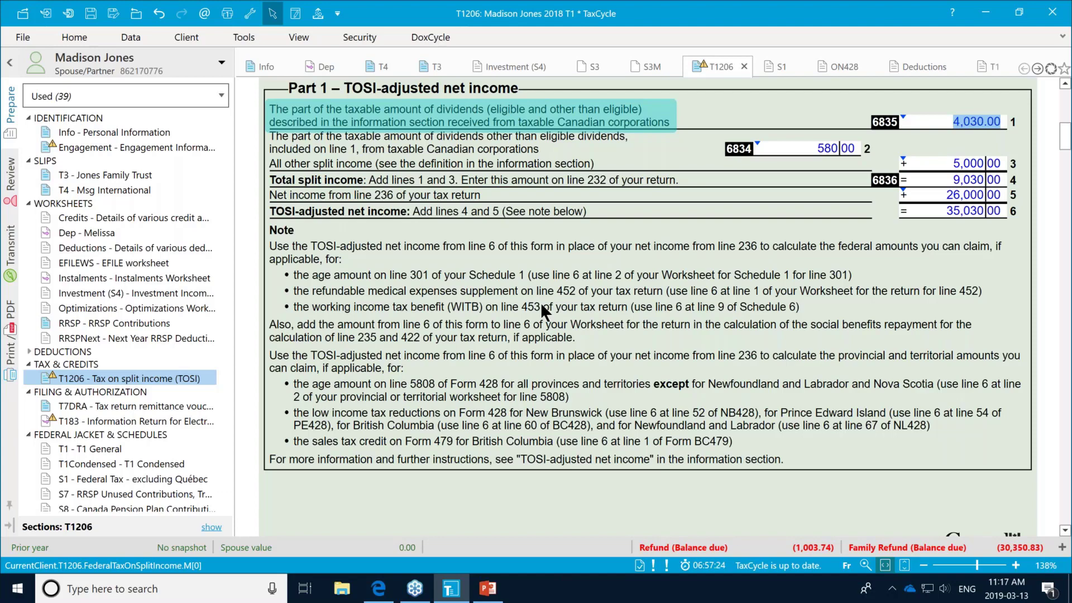
right_click(552, 343)
key(Escape)
right_click(562, 251)
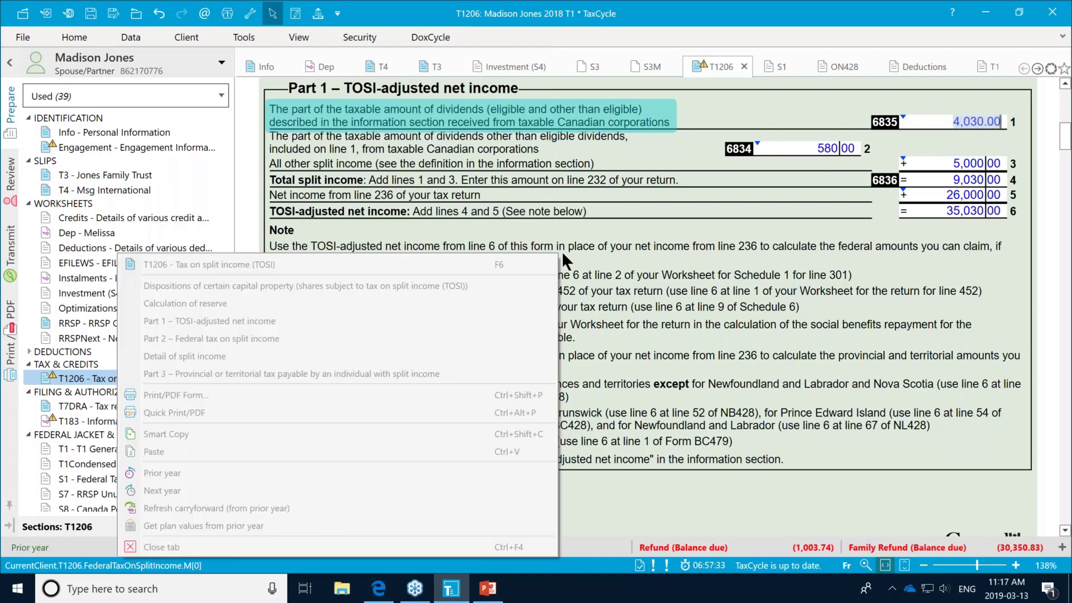
click(368, 339)
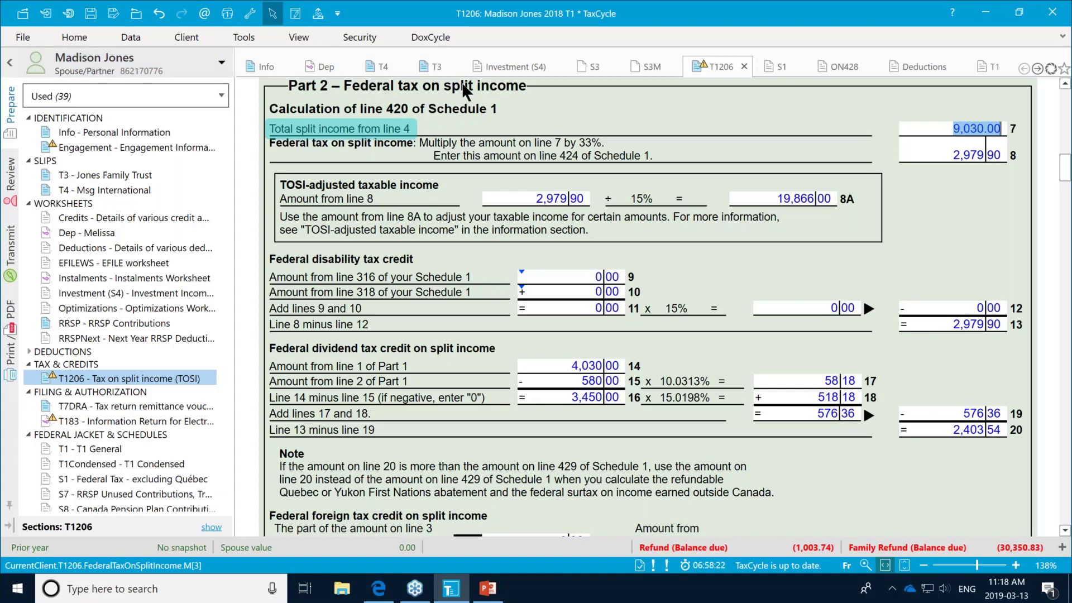
- Examine Part 3 of the T1206 for provincial tax on split income, including the disability tax credit transferred from a dependant
right_click(673, 242)
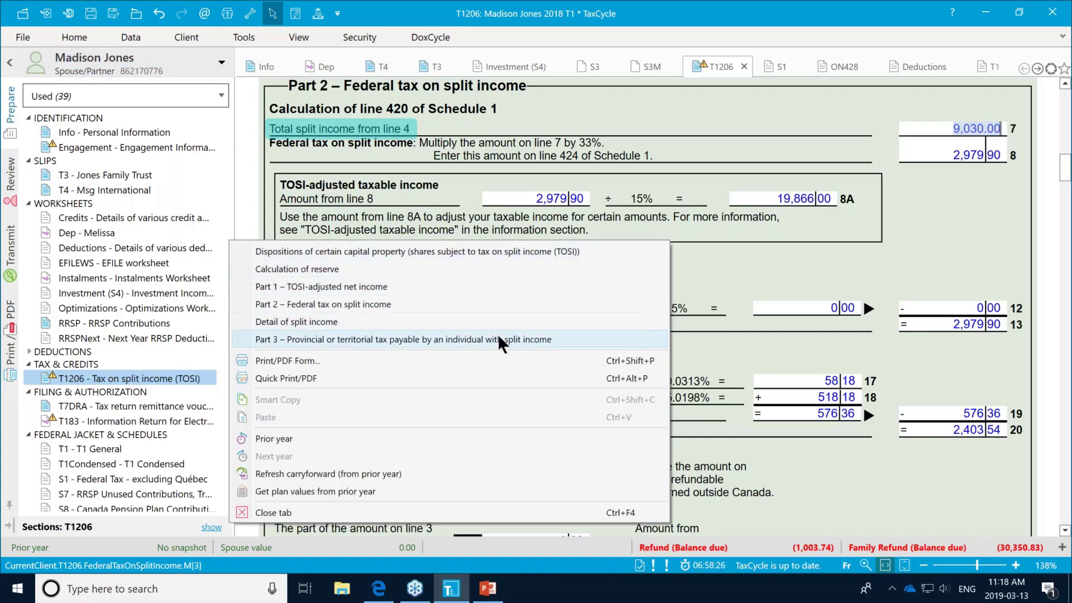
key(Escape)
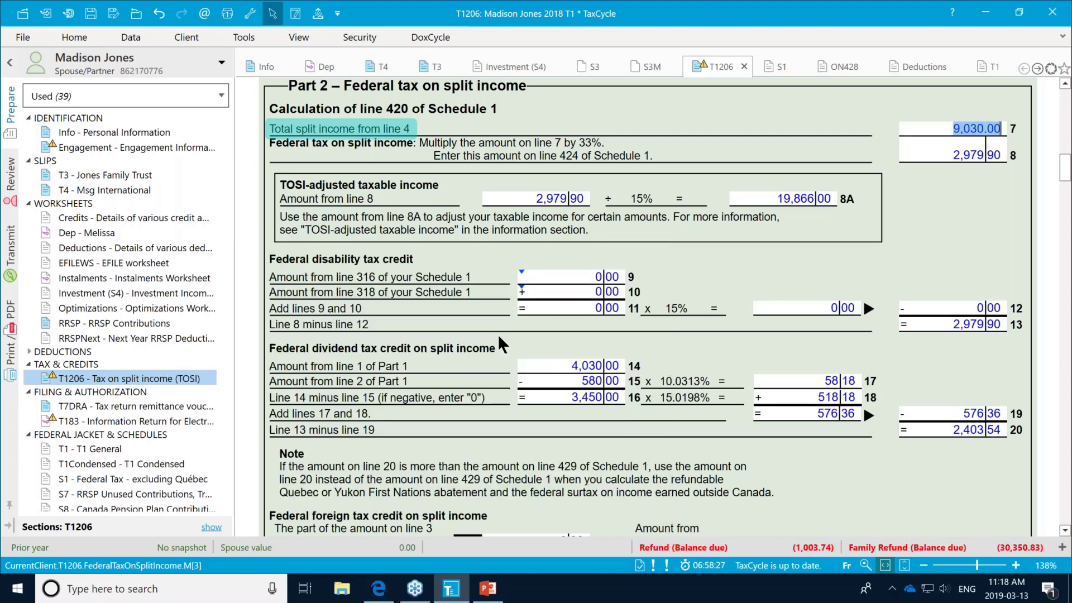
key(Page_Down)
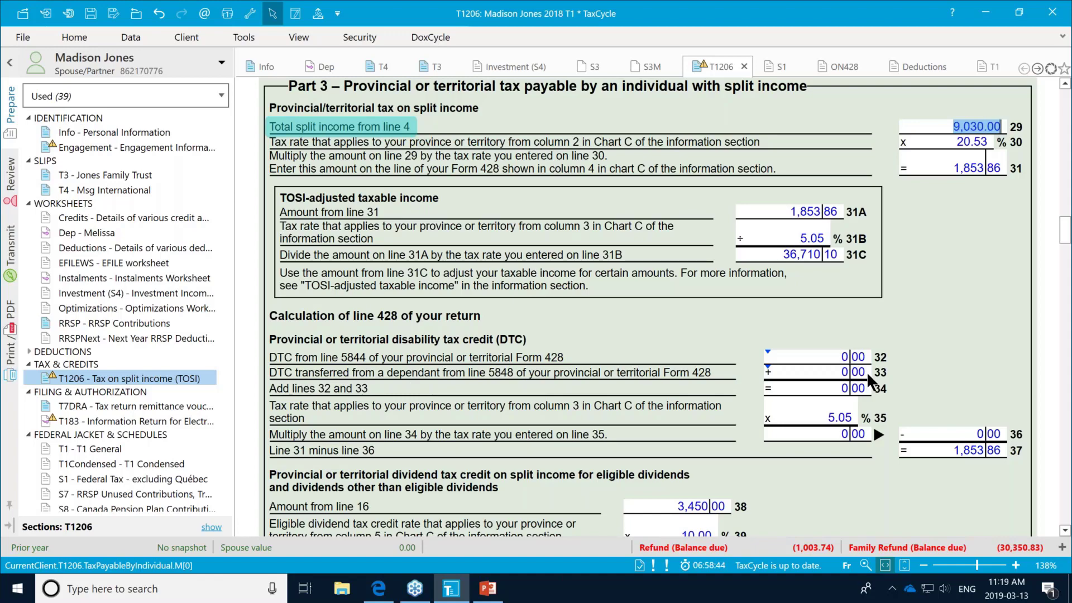
click(827, 369)
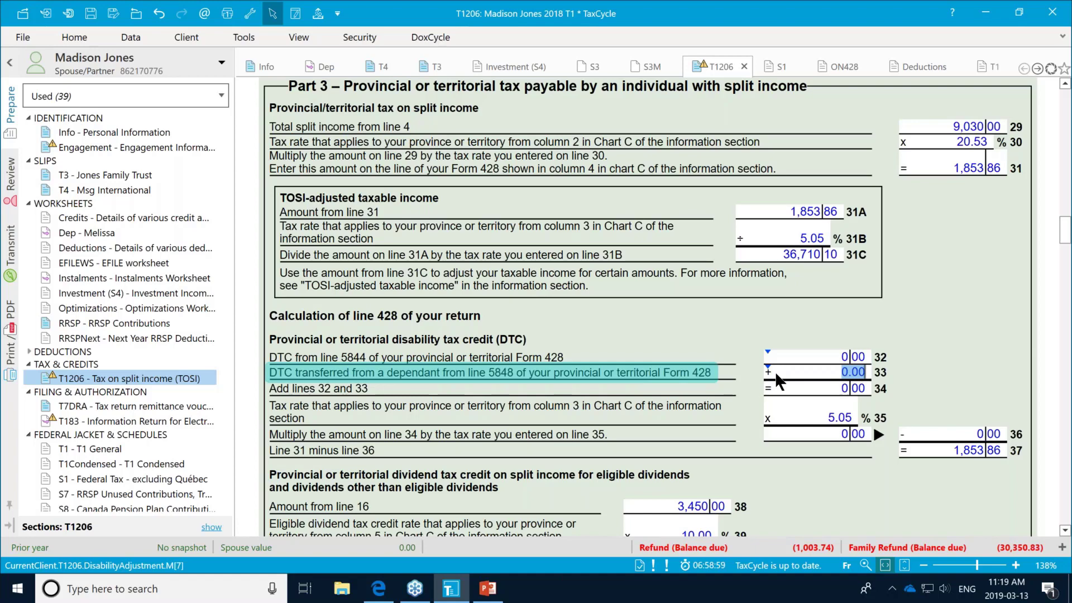
click(849, 371)
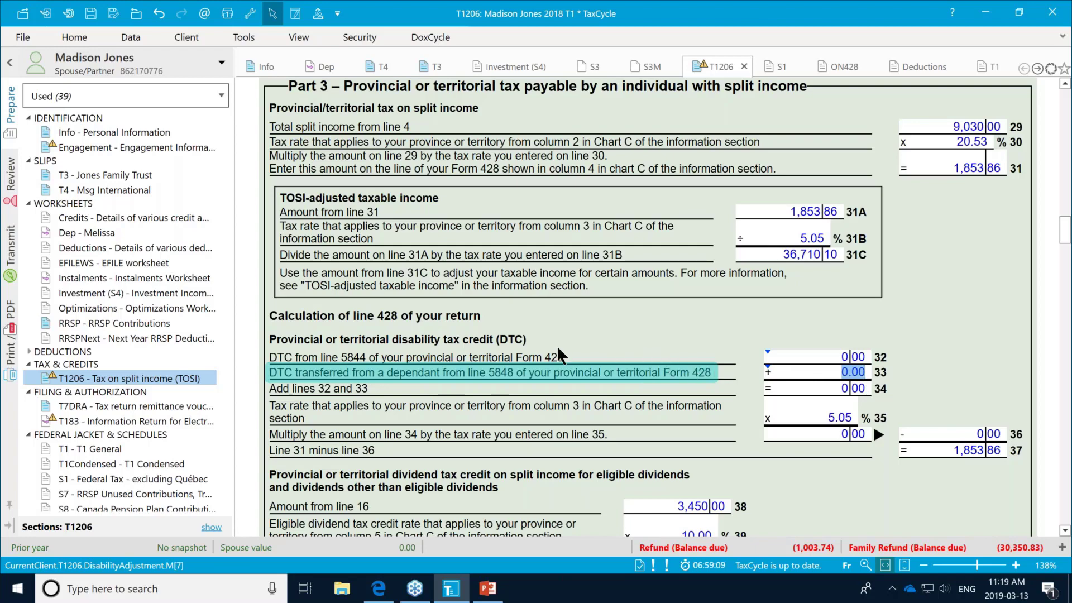
- Review the Investment (S4) worksheet's dividend, interest, partnership income and carrying charge sections
click(510, 67)
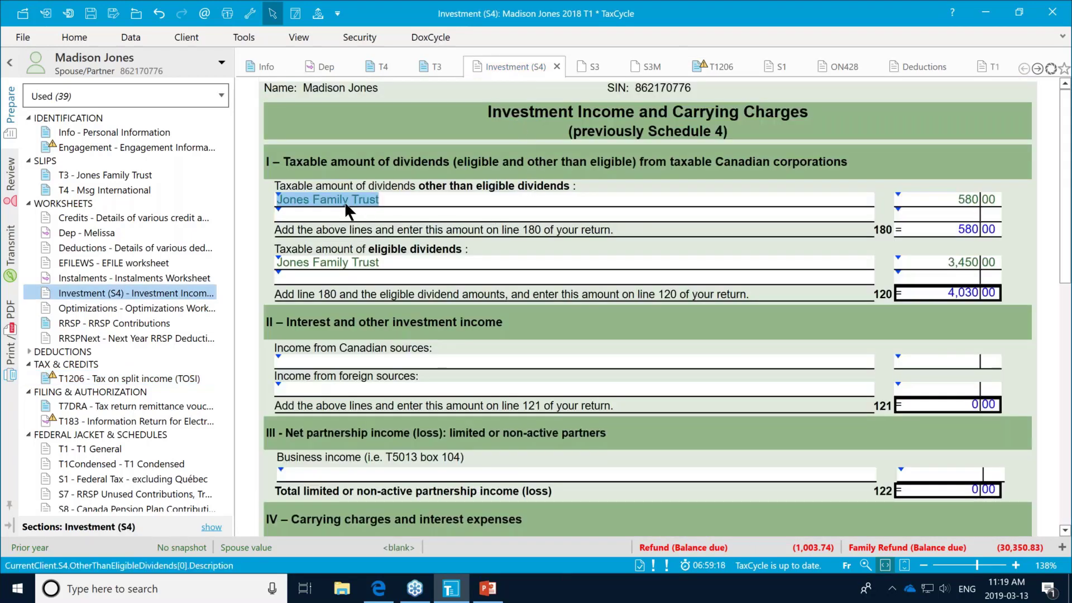
mouse_move(368, 62)
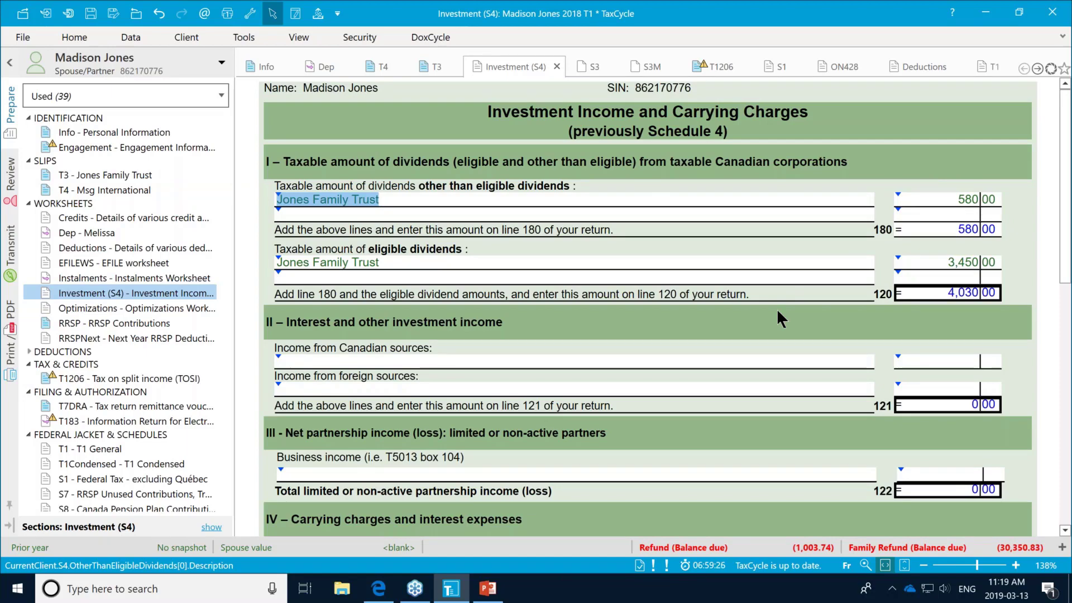
scroll(777, 312, down, 2)
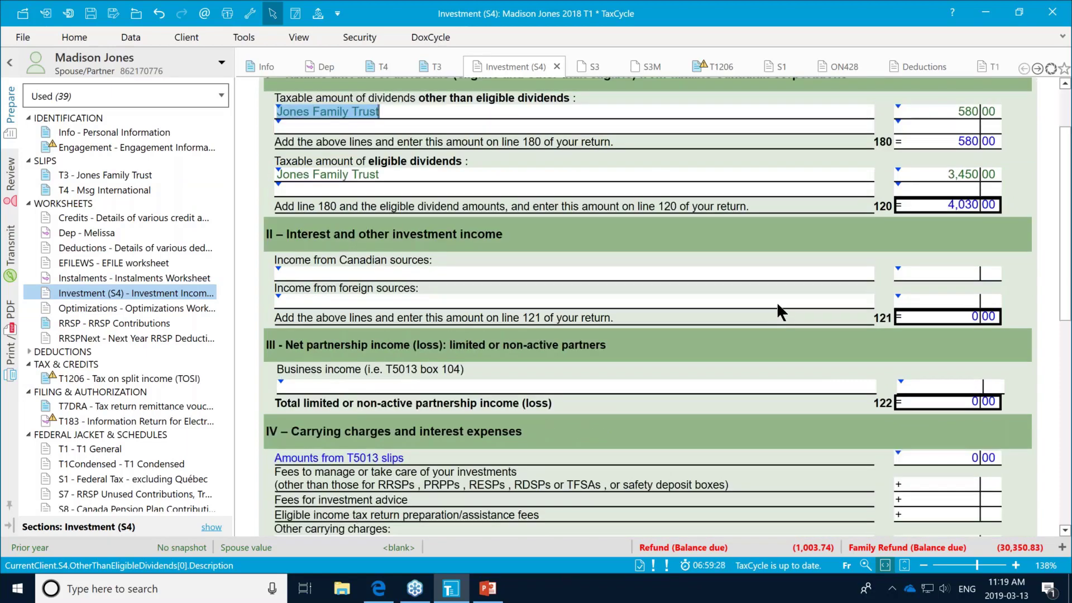
scroll(777, 304, down, 2)
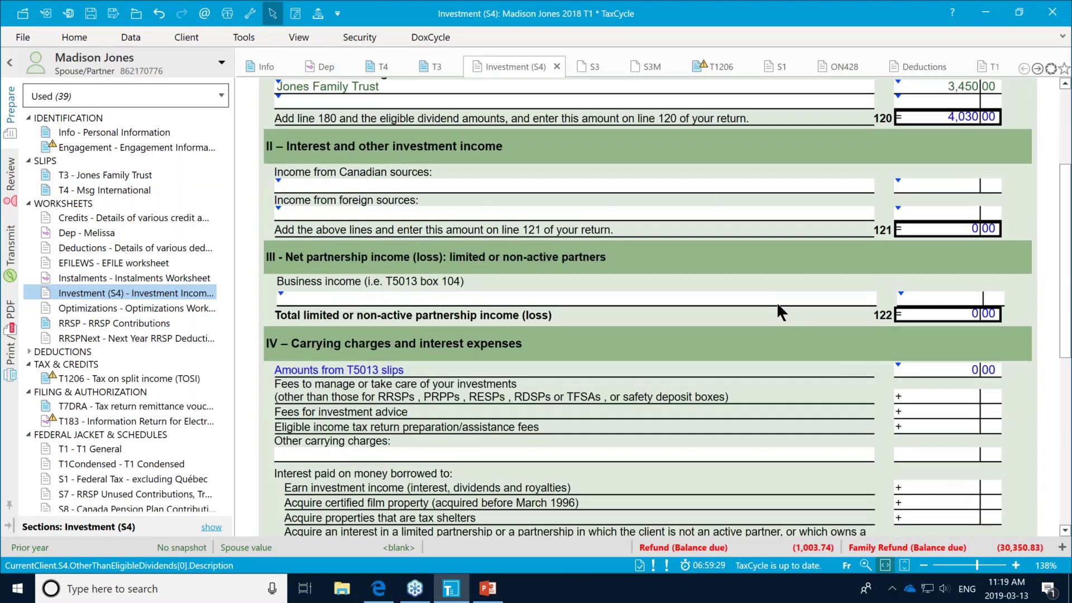
scroll(779, 306, down, 2)
scroll(778, 305, up, 4)
scroll(776, 309, up, 2)
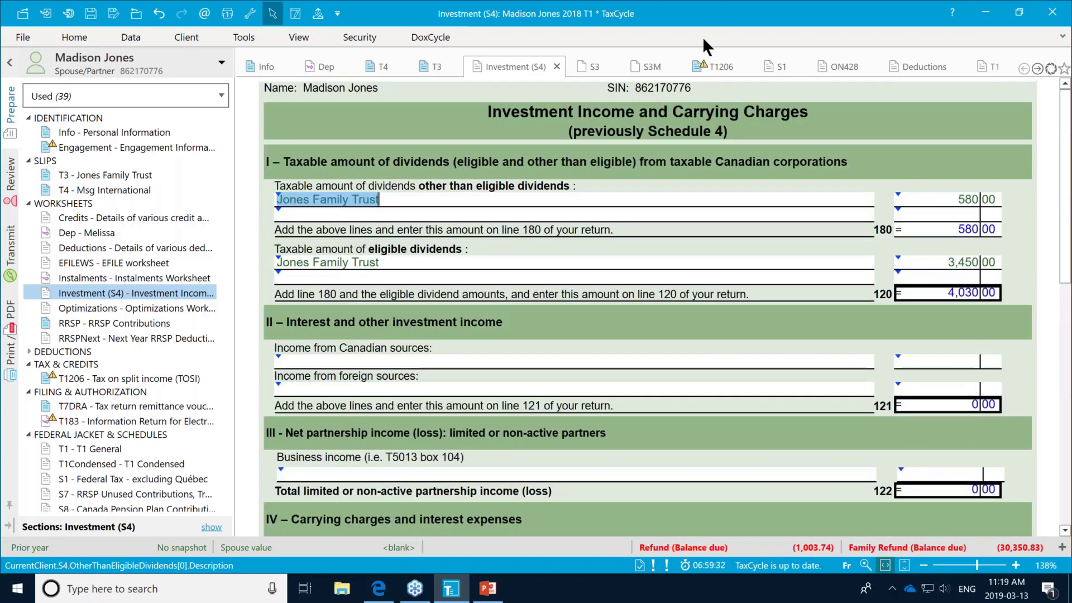
- Enter 500 as other-than-eligible dividends on the Other (actual x 1.16) line of the T1206 Detail of split income
click(720, 70)
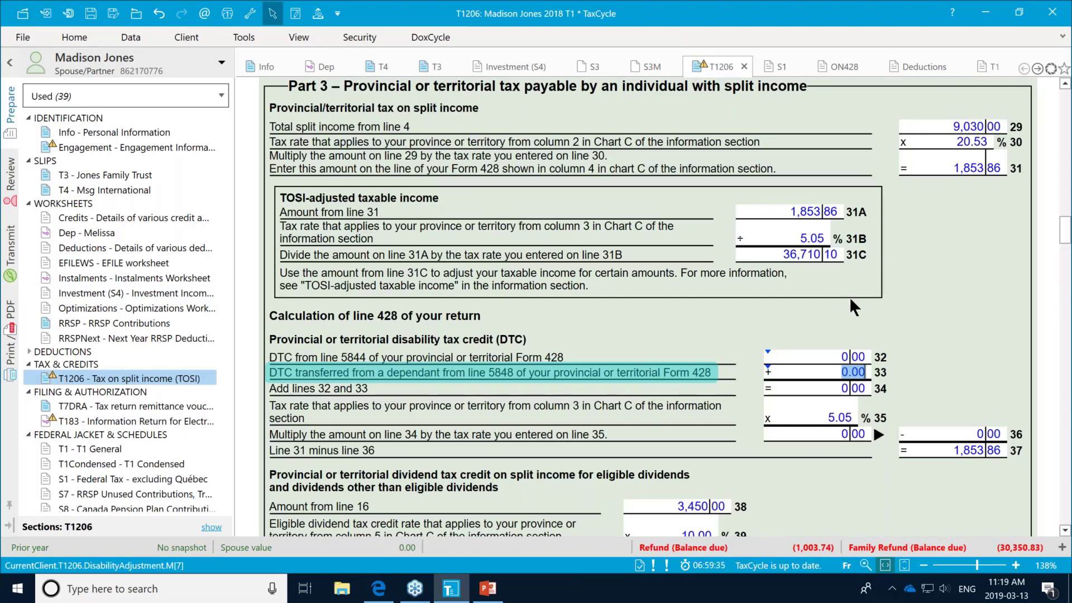
right_click(844, 296)
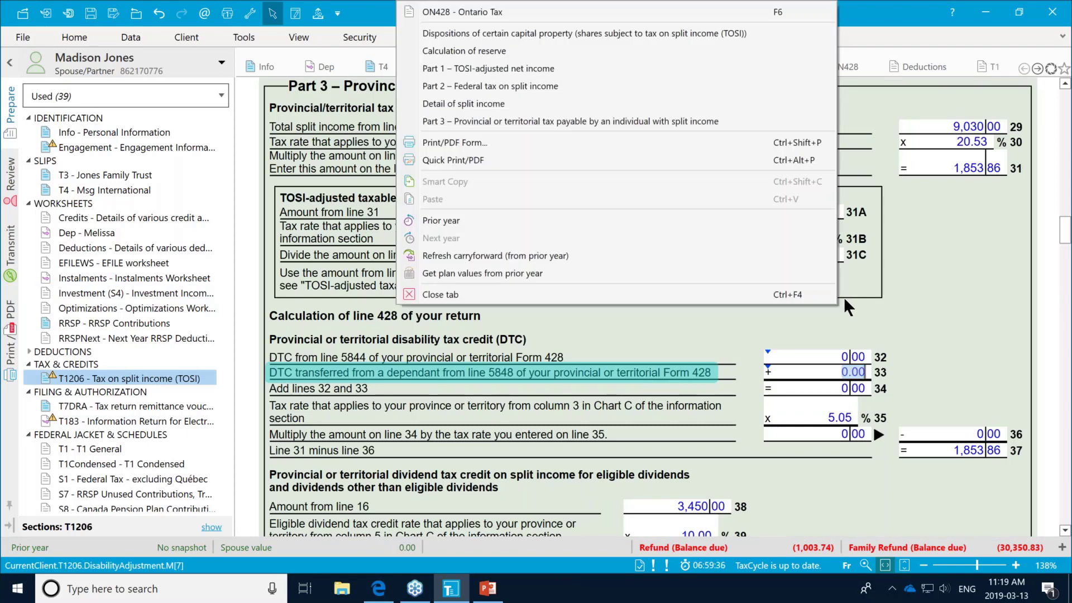
click(477, 103)
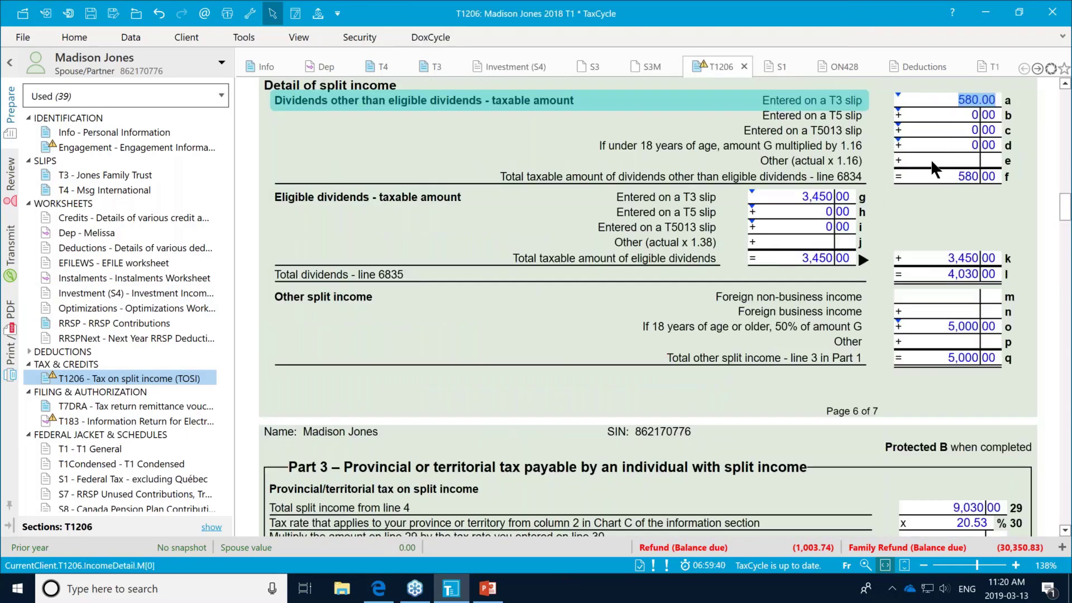
click(930, 160)
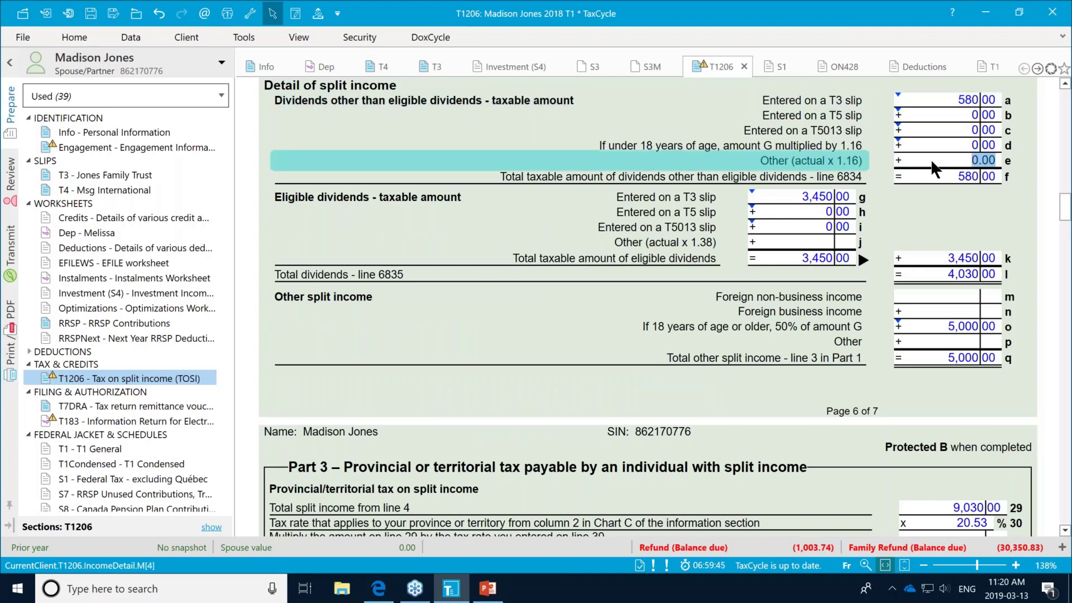
text(500)
click(935, 141)
- Compare the dividends on the Investment (S4) worksheet with the manually entered dividend in the T1206 Detail of split income
click(535, 70)
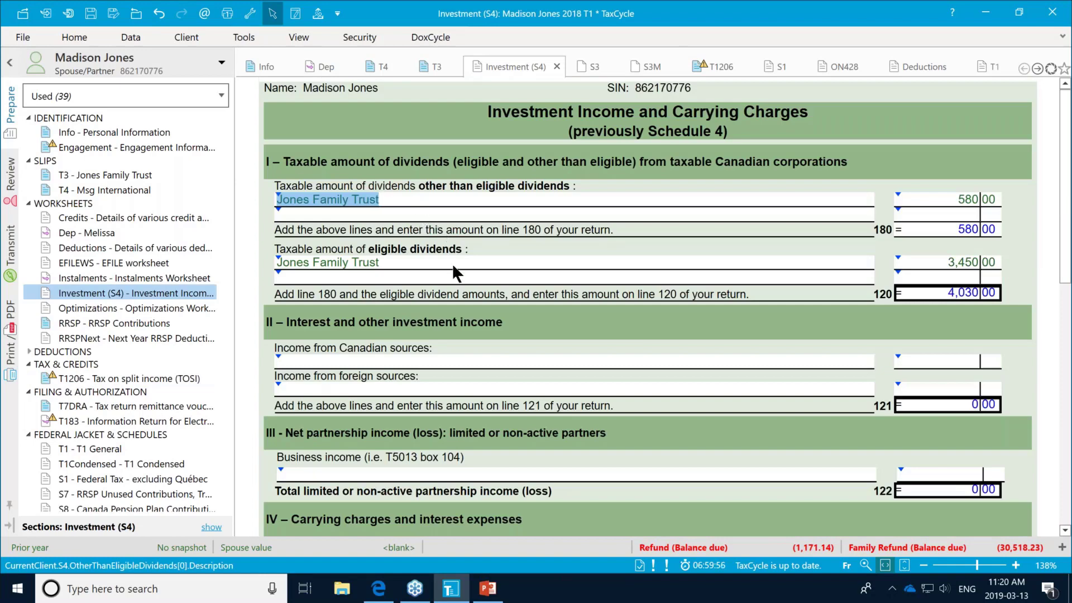
click(721, 68)
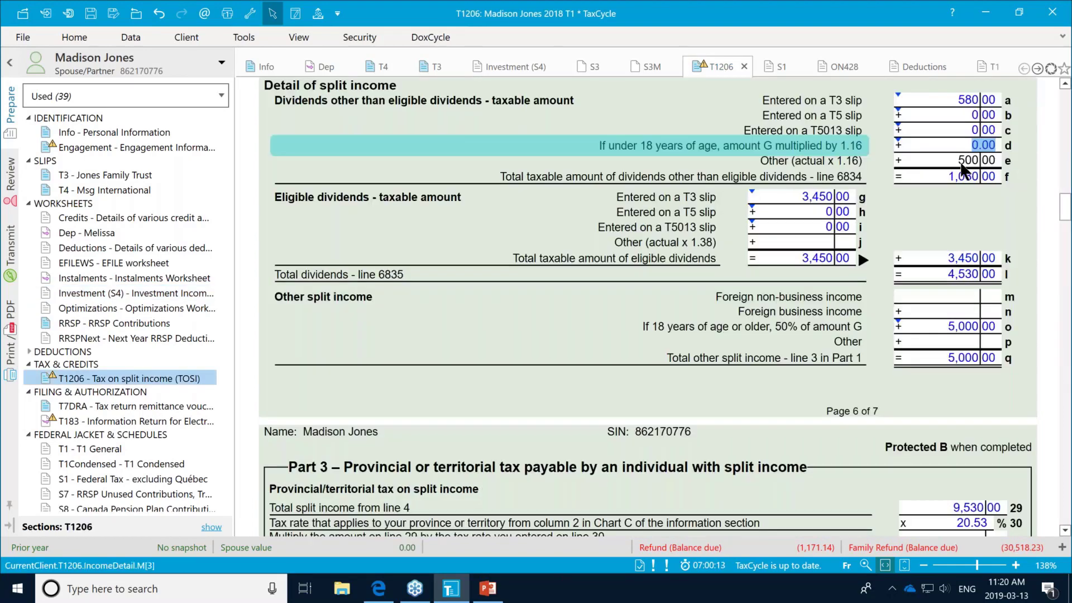
click(938, 143)
click(515, 67)
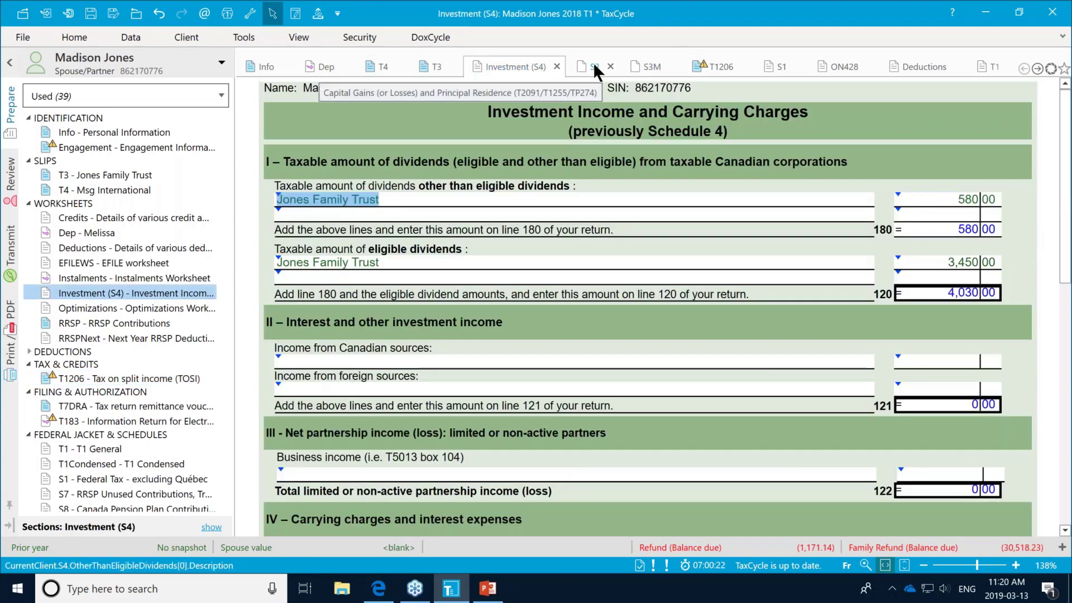
- Review the property categories on Schedule 3 and the S3M capital gains manager for reportable gains
click(596, 71)
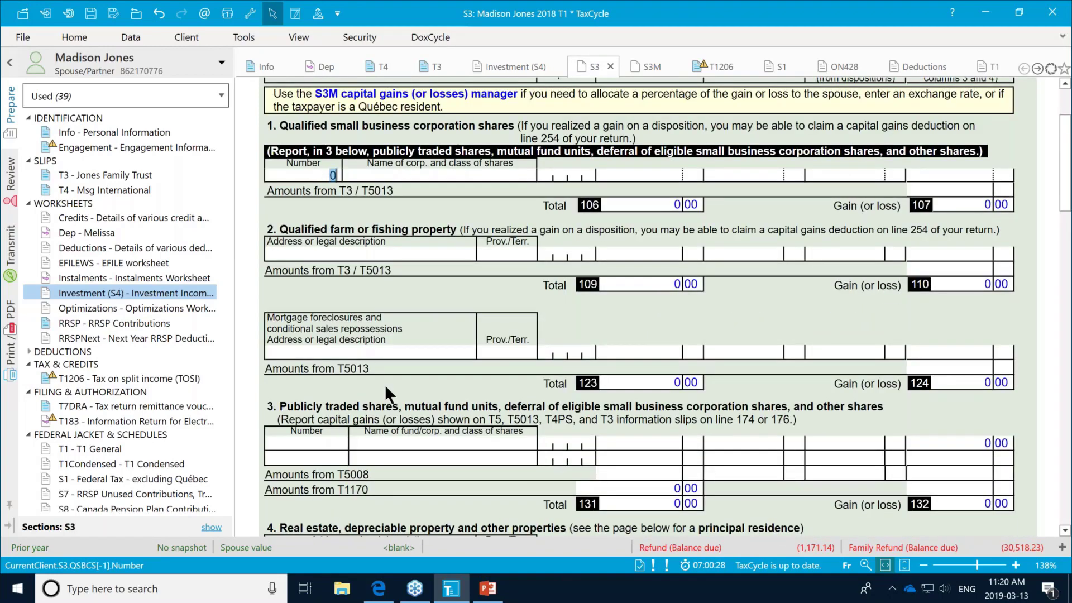
scroll(397, 429, down, 5)
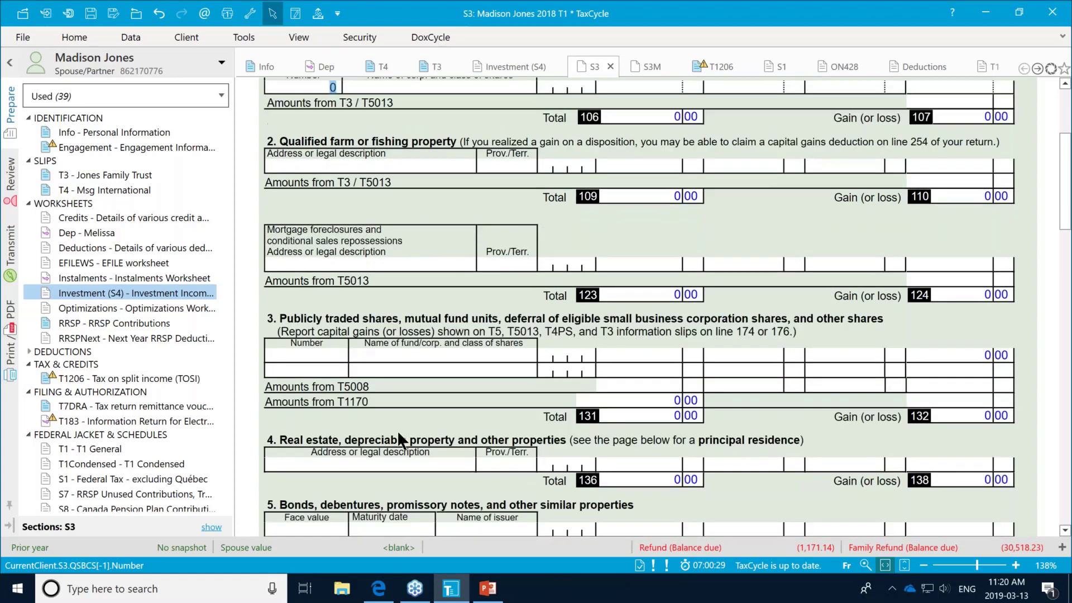
scroll(399, 426, down, 2)
scroll(400, 422, up, 2)
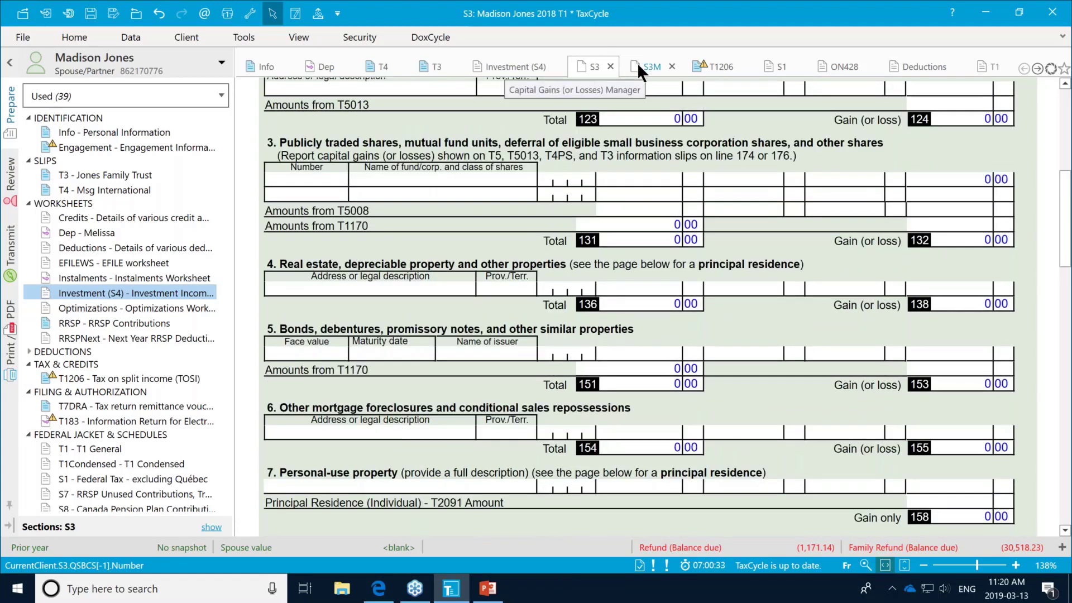
click(637, 63)
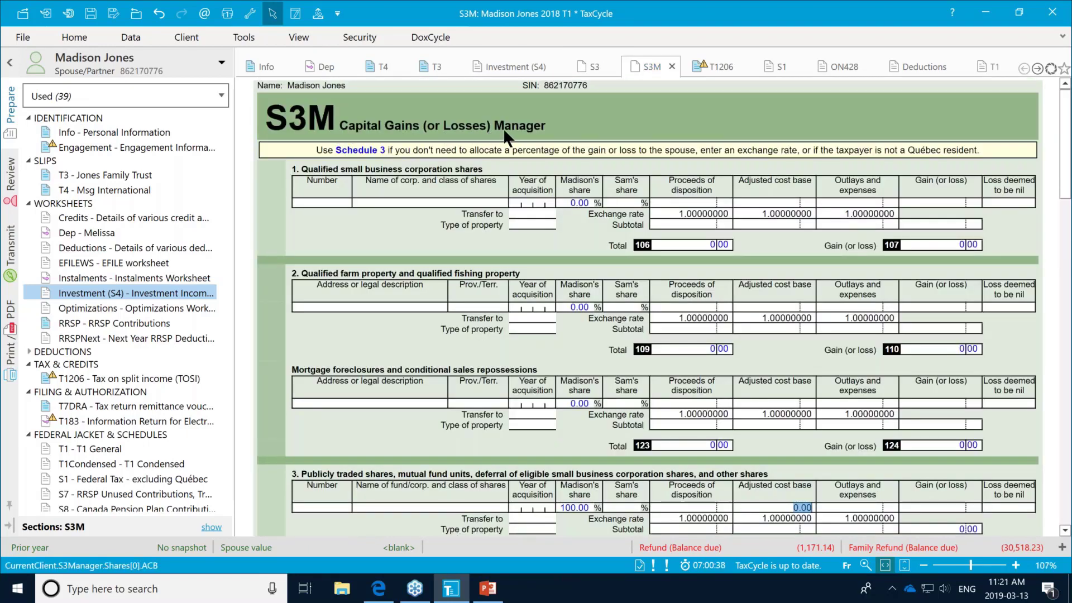
- Review Schedule 1 from the non-refundable credits to net federal tax, examining the federal tax on split income on line 424
click(777, 67)
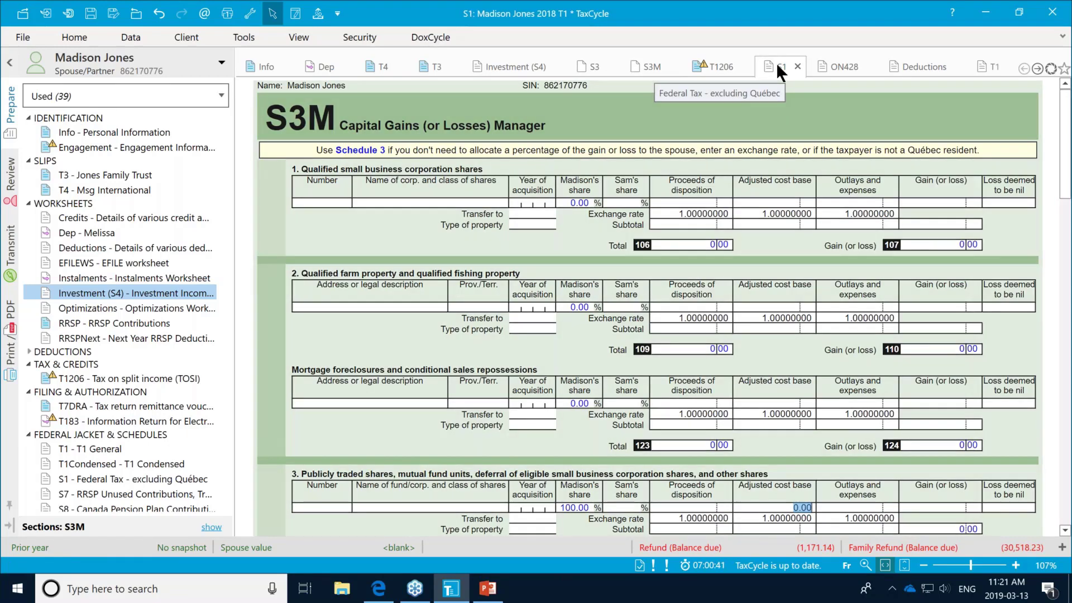
scroll(460, 393, down, 2)
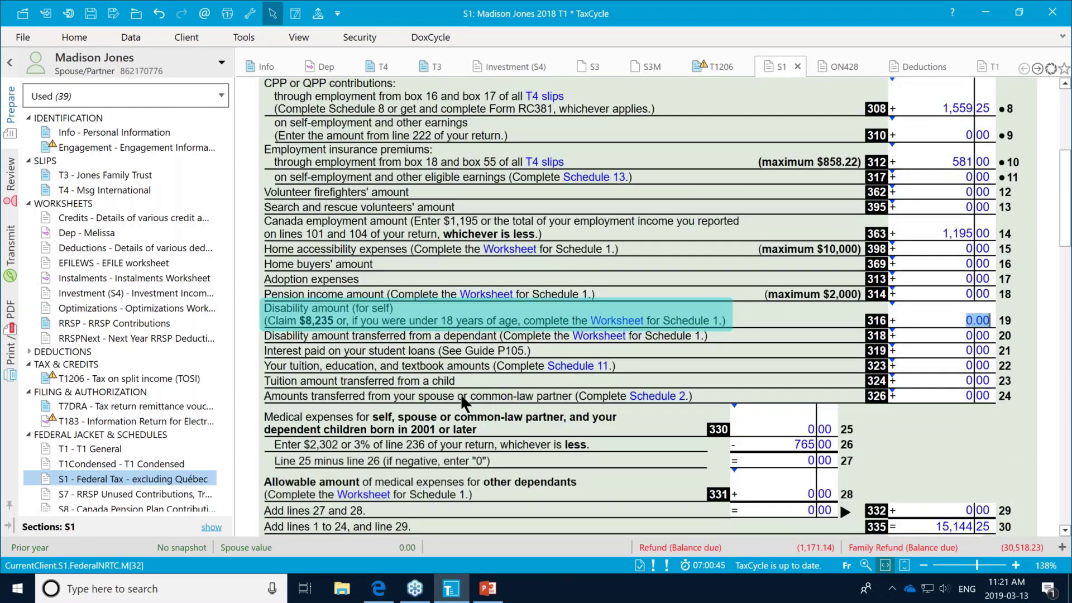
scroll(460, 393, down, 2)
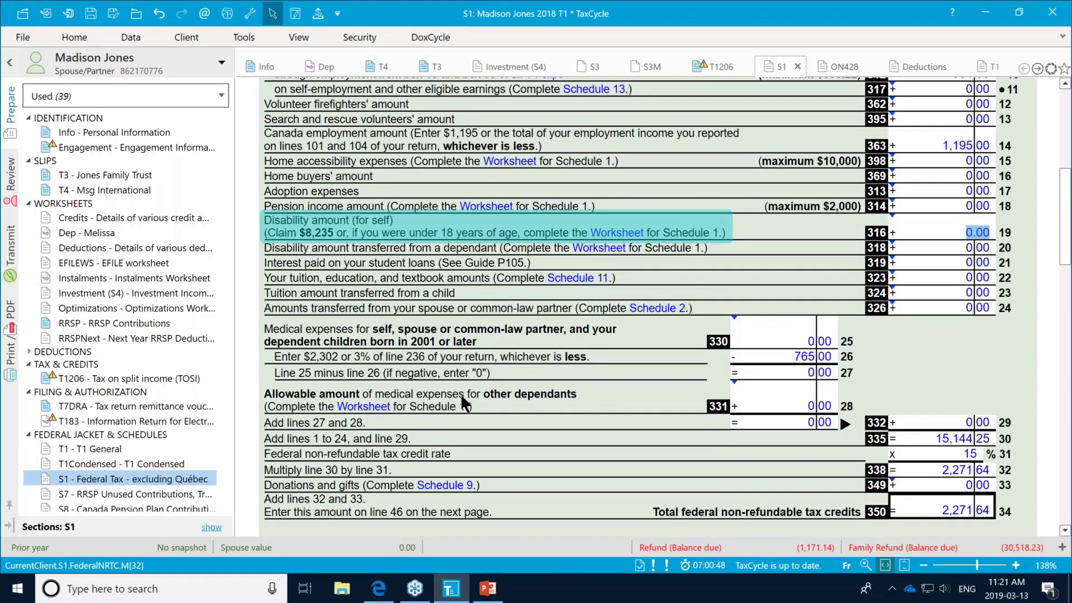
scroll(460, 394, up, 2)
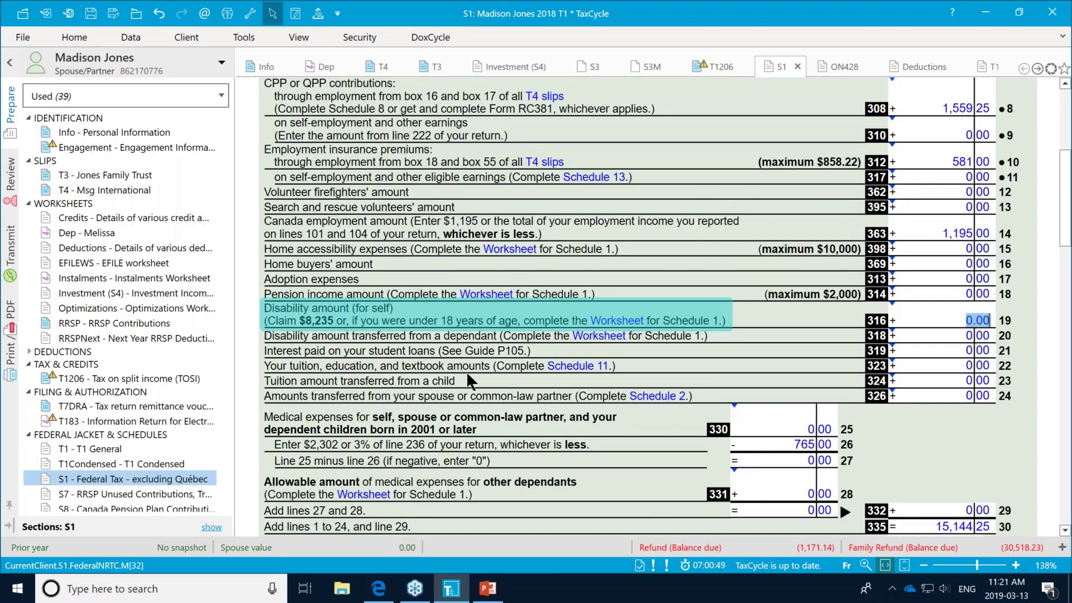
scroll(467, 371, up, 5)
scroll(471, 368, down, 12)
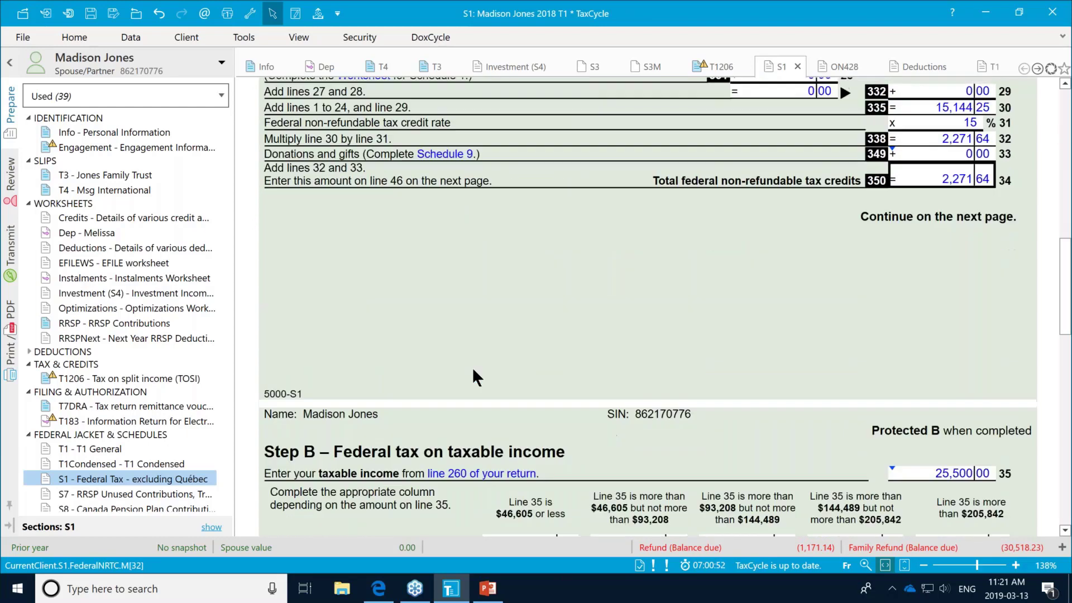
scroll(472, 366, down, 8)
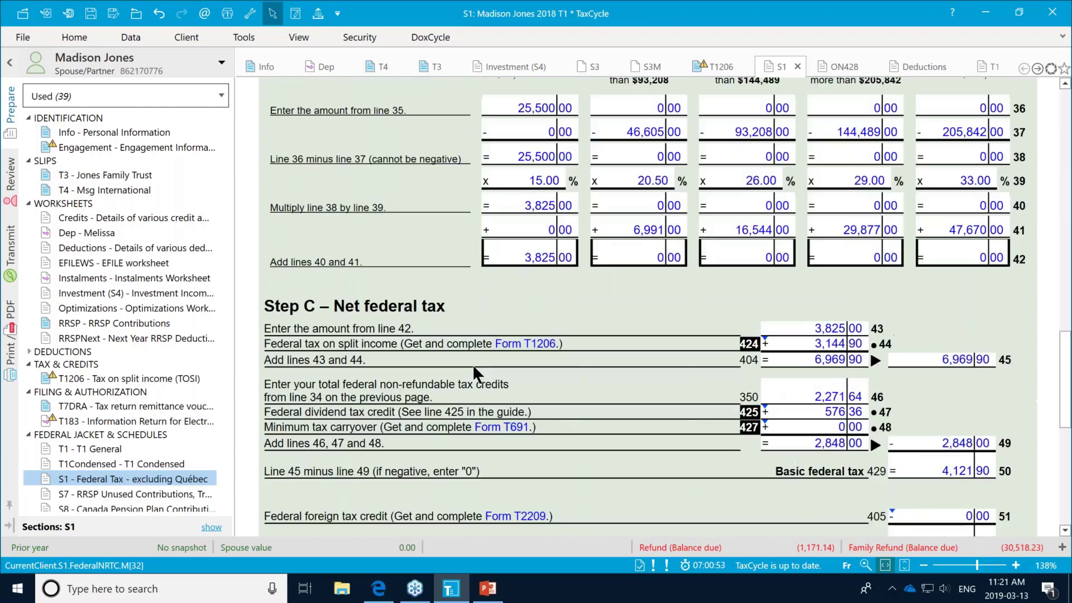
click(332, 349)
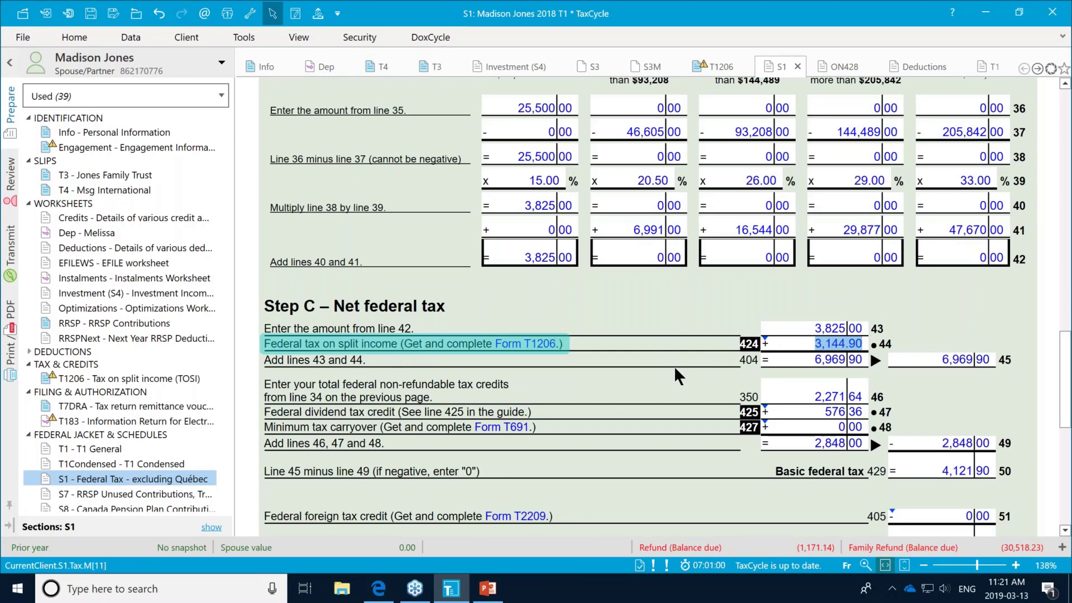
scroll(651, 366, down, 2)
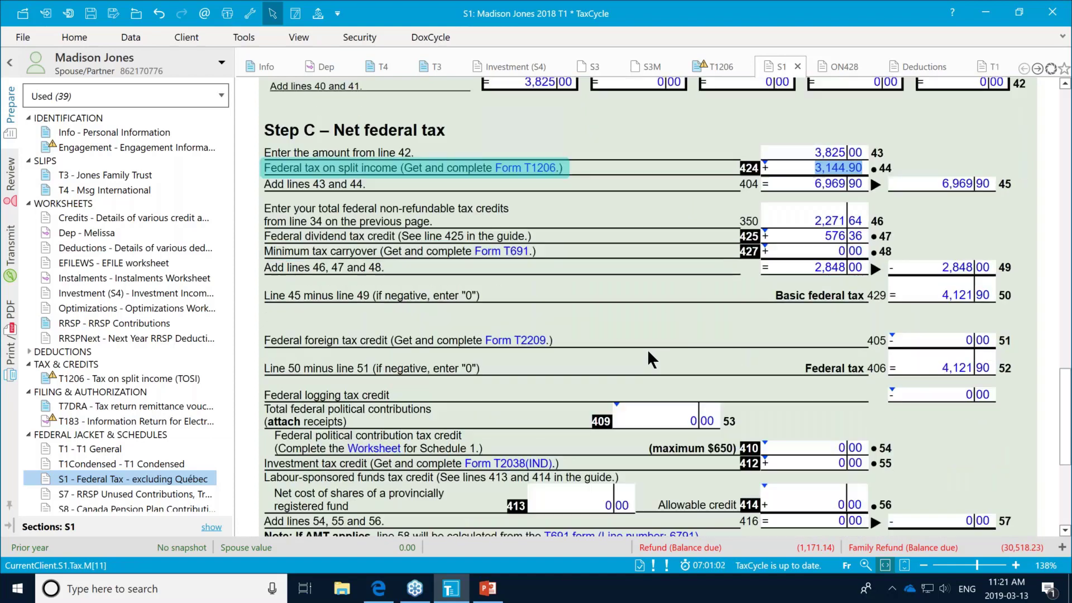
scroll(647, 349, down, 2)
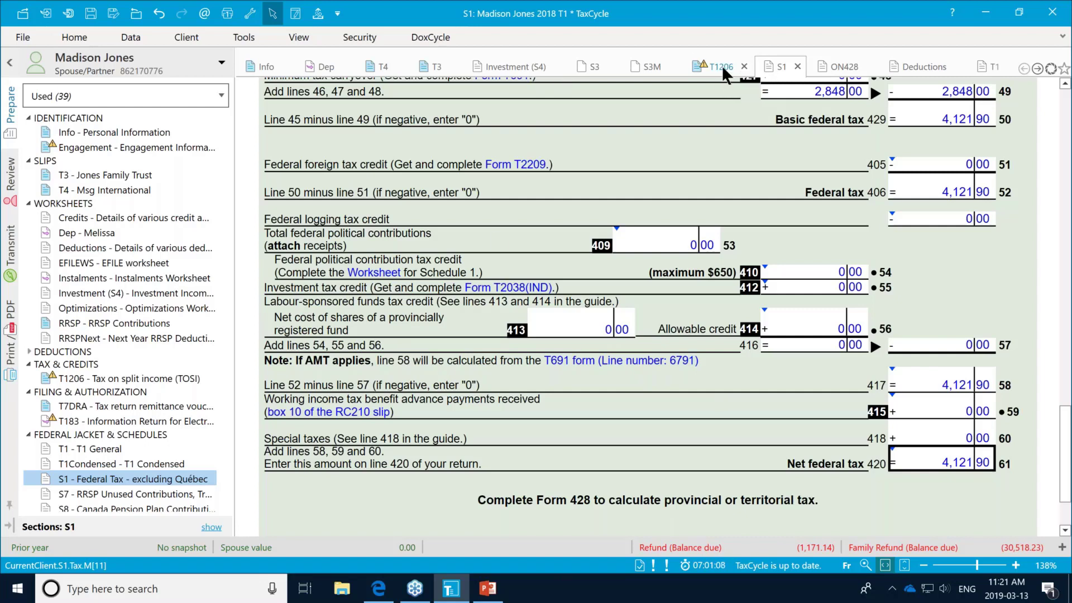
- Review the ON428 non-refundable credits and Part C, examining the dividend tax credit and Ontario tax on split income on line 6151
click(853, 71)
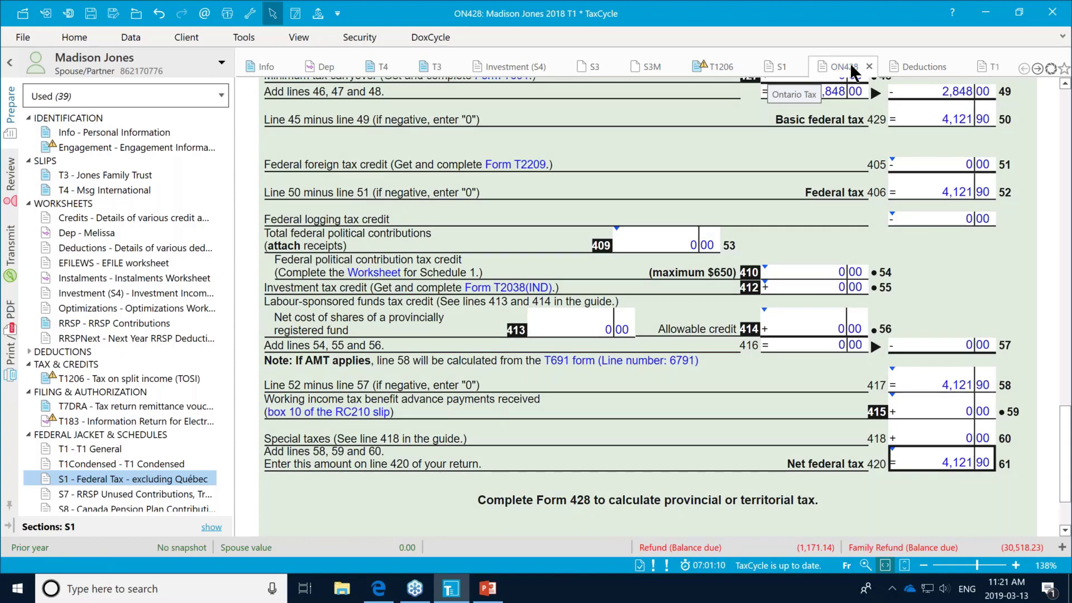
scroll(664, 204, up, 3)
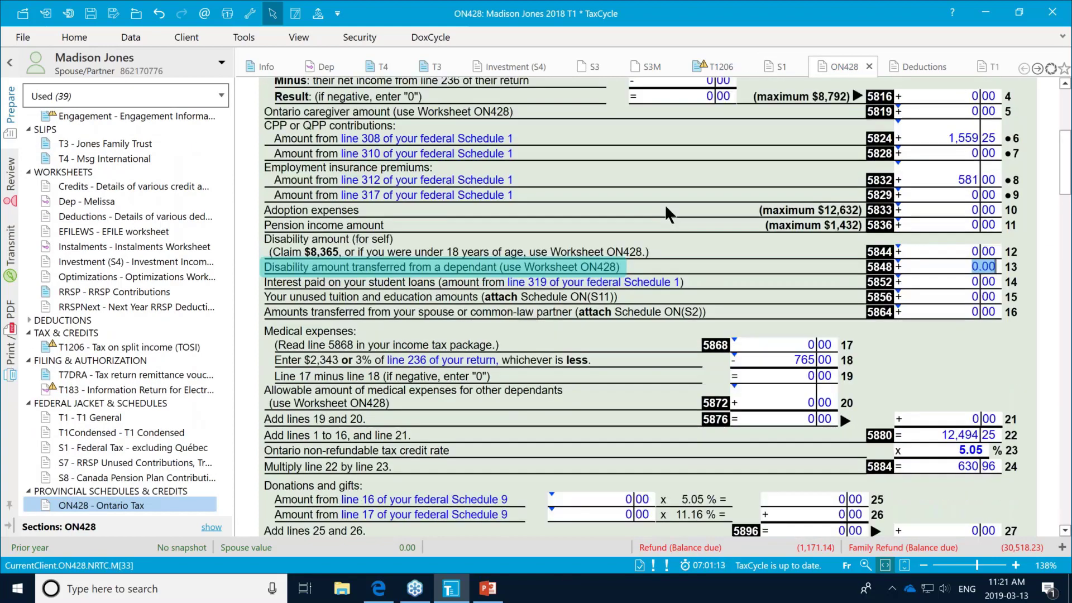
scroll(664, 204, up, 3)
scroll(668, 229, up, 3)
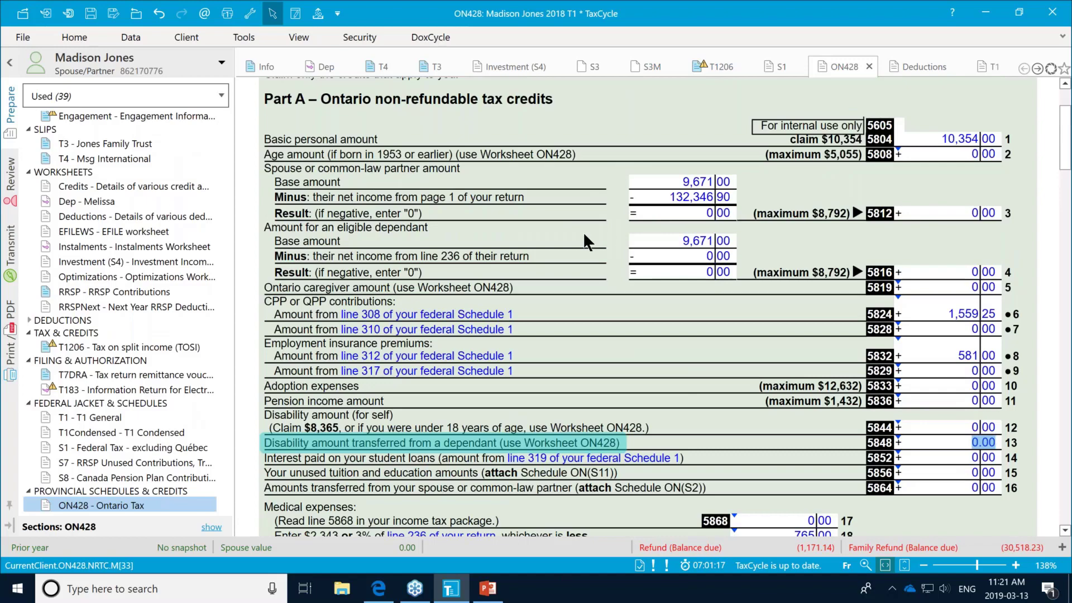
scroll(583, 233, down, 20)
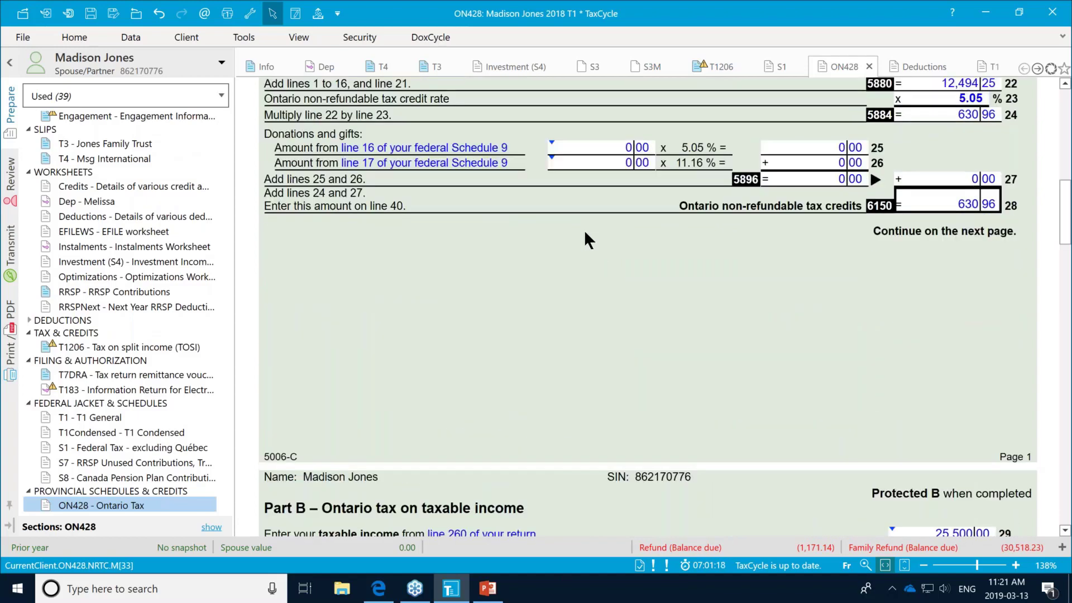
scroll(586, 239, down, 20)
click(383, 227)
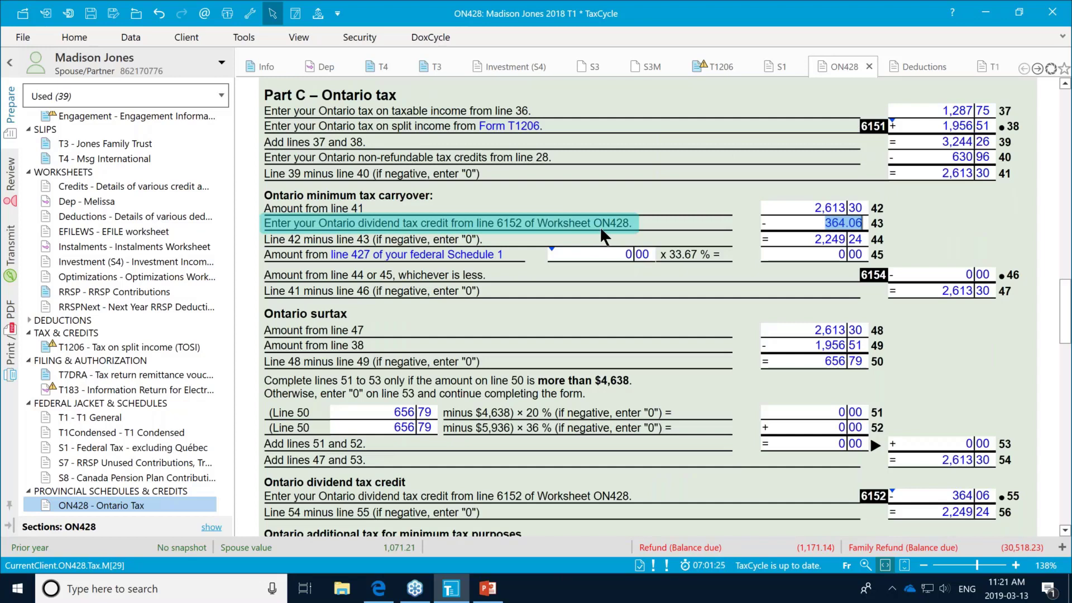
click(586, 129)
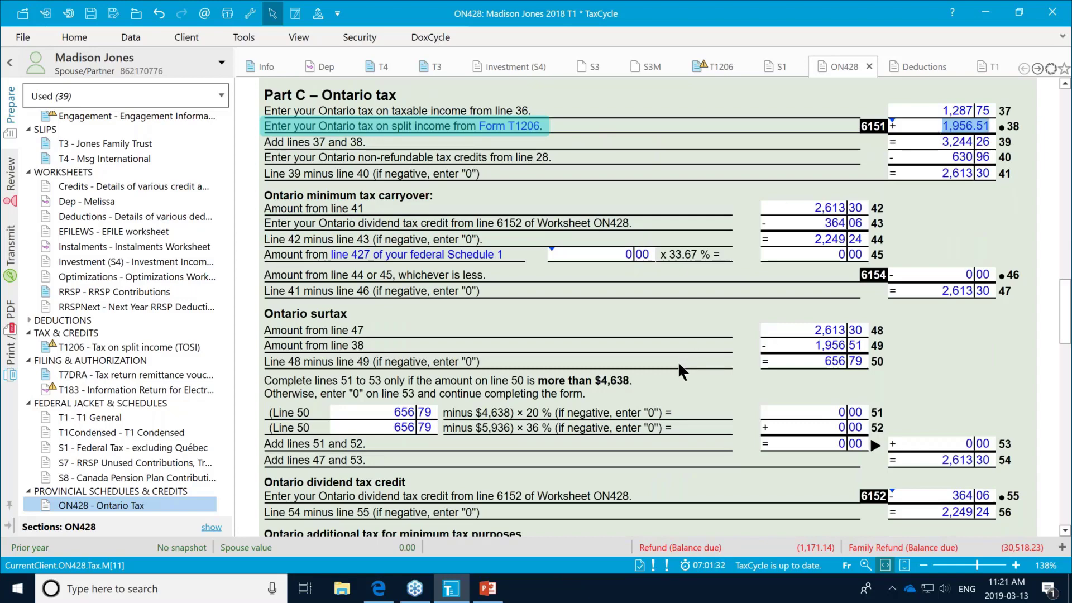
- Examine the rest of the ON428, from the Ontario dividend tax credit to the Ontario tax on line 73
scroll(679, 364, down, 3)
scroll(677, 361, down, 5)
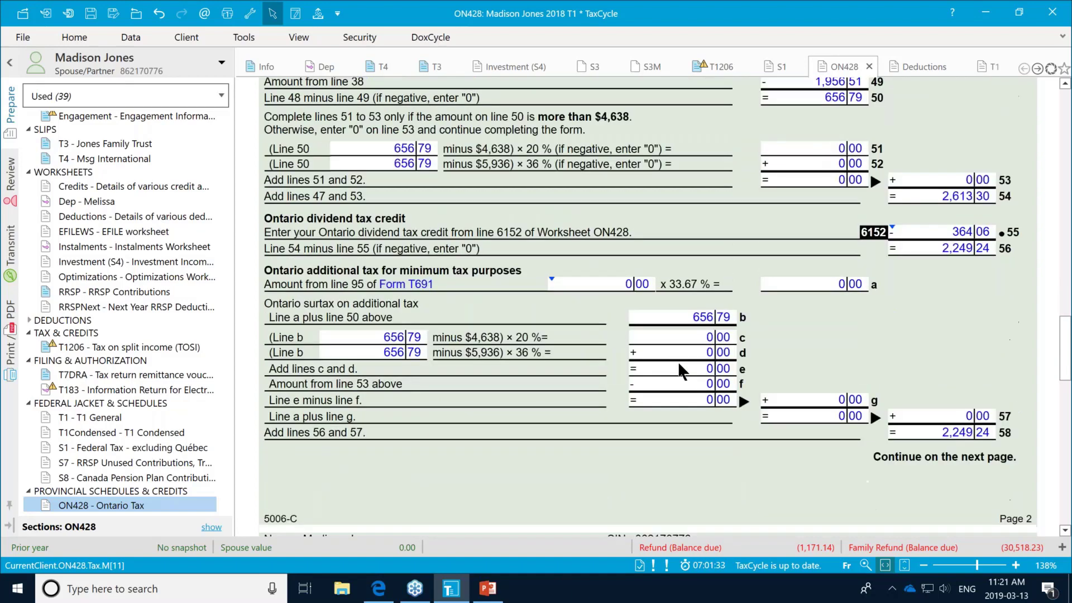
scroll(677, 365, down, 2)
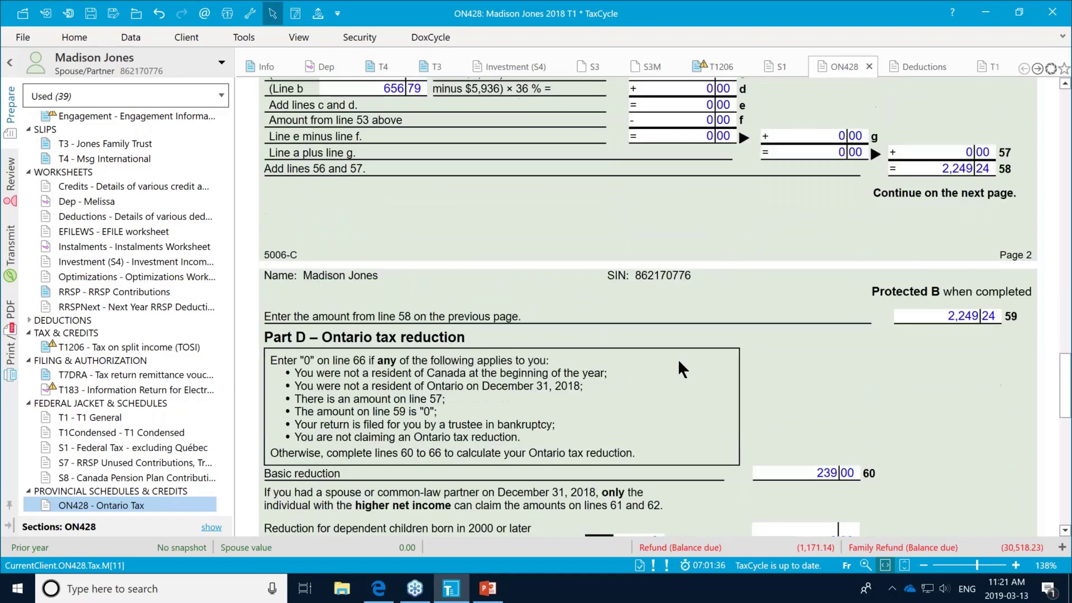
scroll(677, 359, down, 8)
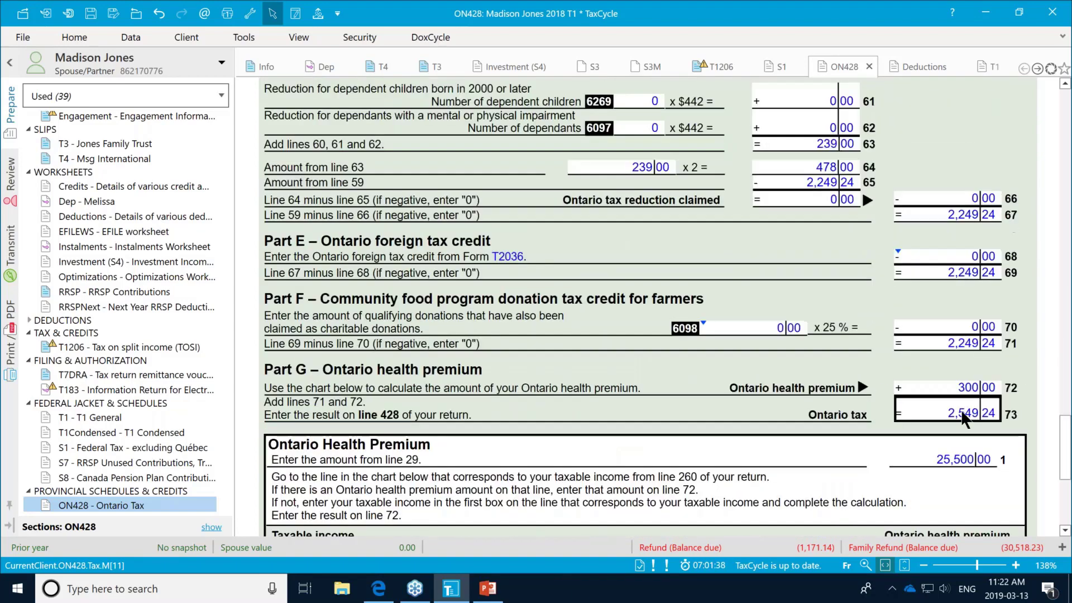
click(927, 409)
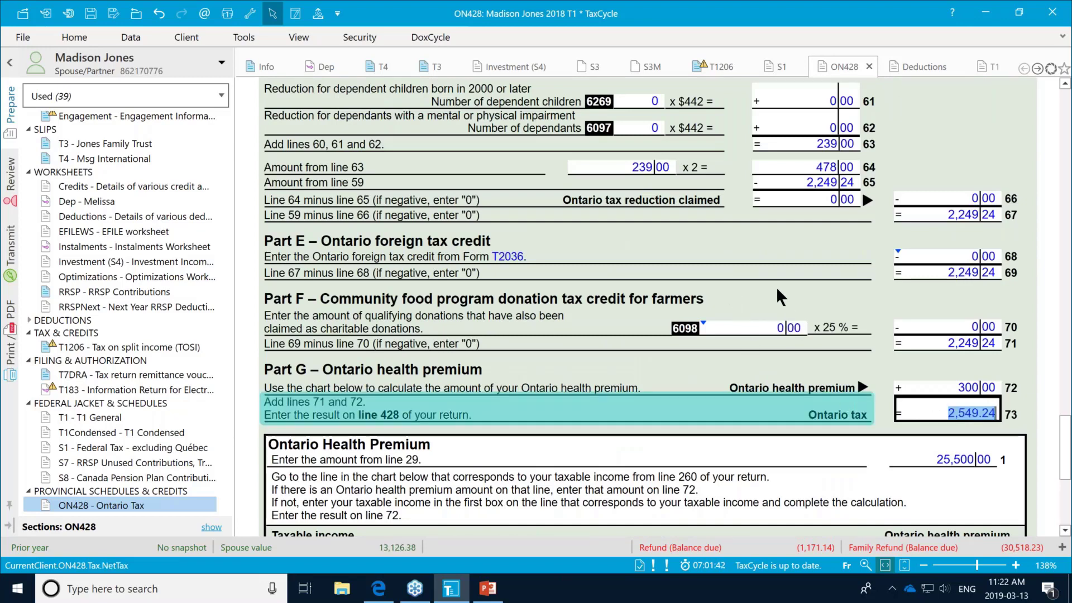
- Examine the line 232 other deductions and their total on the Deductions worksheet
click(919, 69)
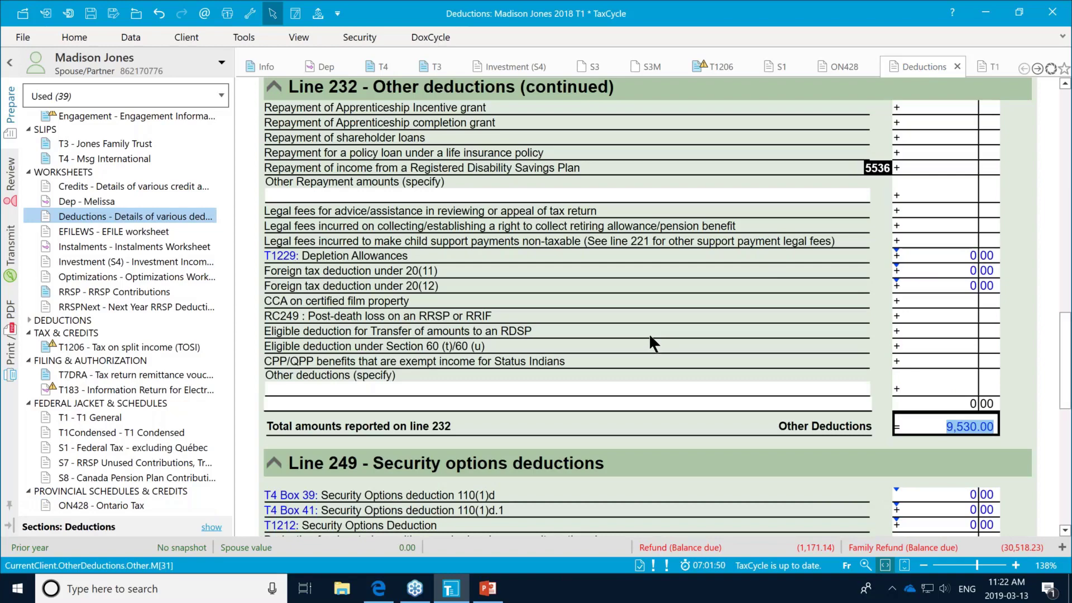
scroll(650, 344, down, 3)
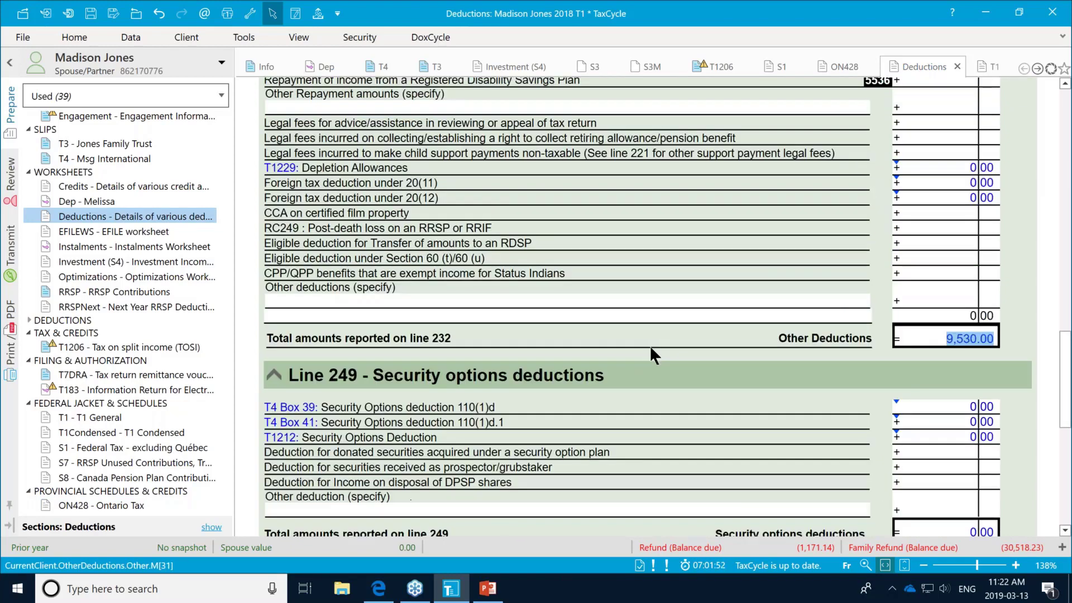
scroll(652, 347, up, 6)
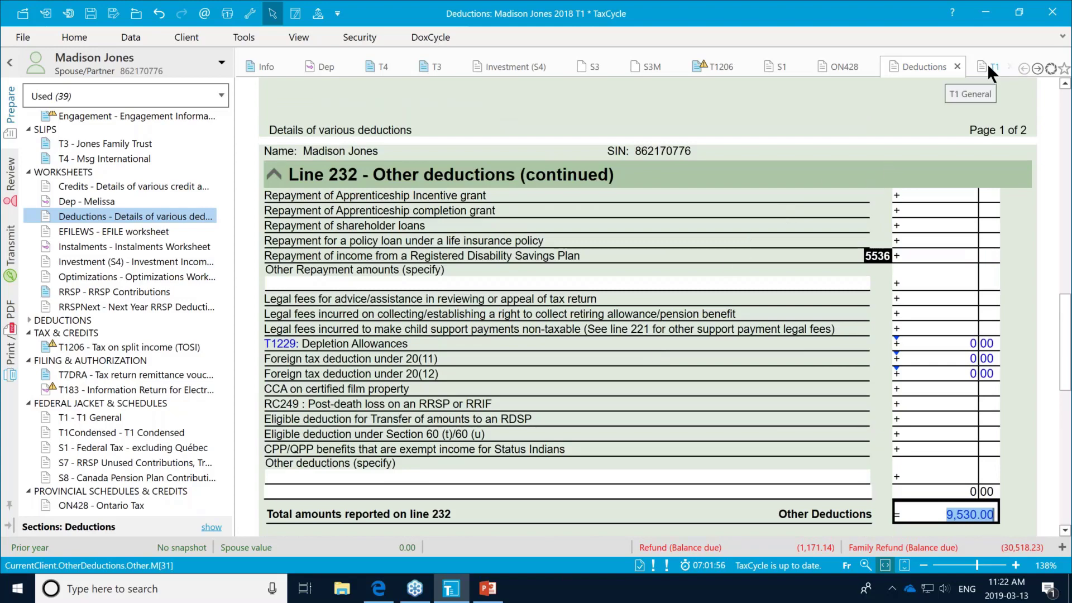
- Review the T1 General from Step 7 back to Step 3, examining the T1206 split income deduction on line 232
click(989, 67)
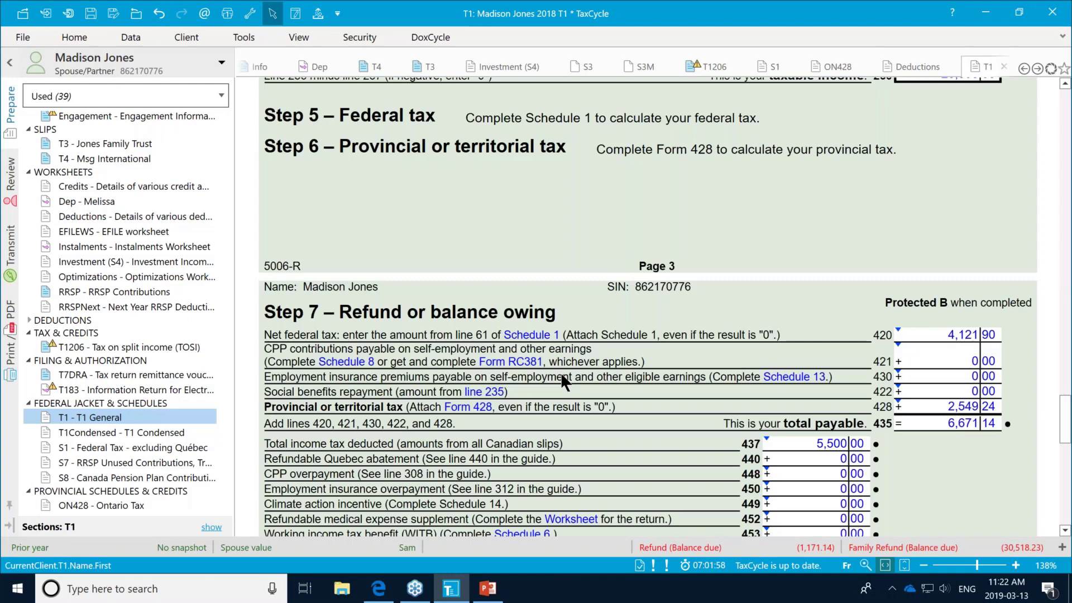
scroll(562, 377, down, 3)
scroll(647, 308, up, 9)
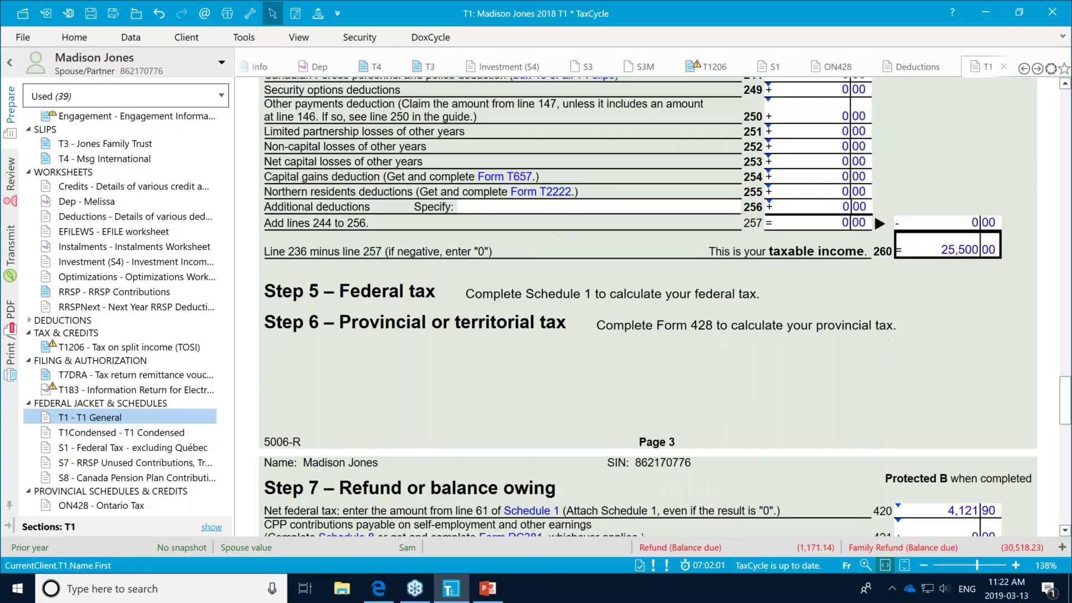
scroll(647, 308, up, 6)
scroll(648, 307, up, 3)
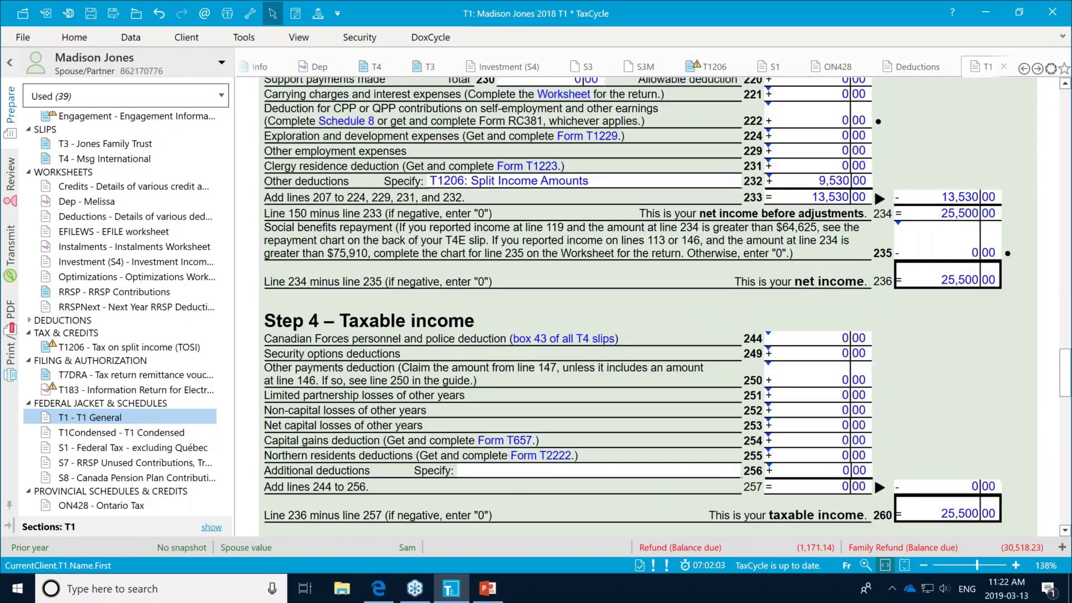
scroll(472, 358, up, 9)
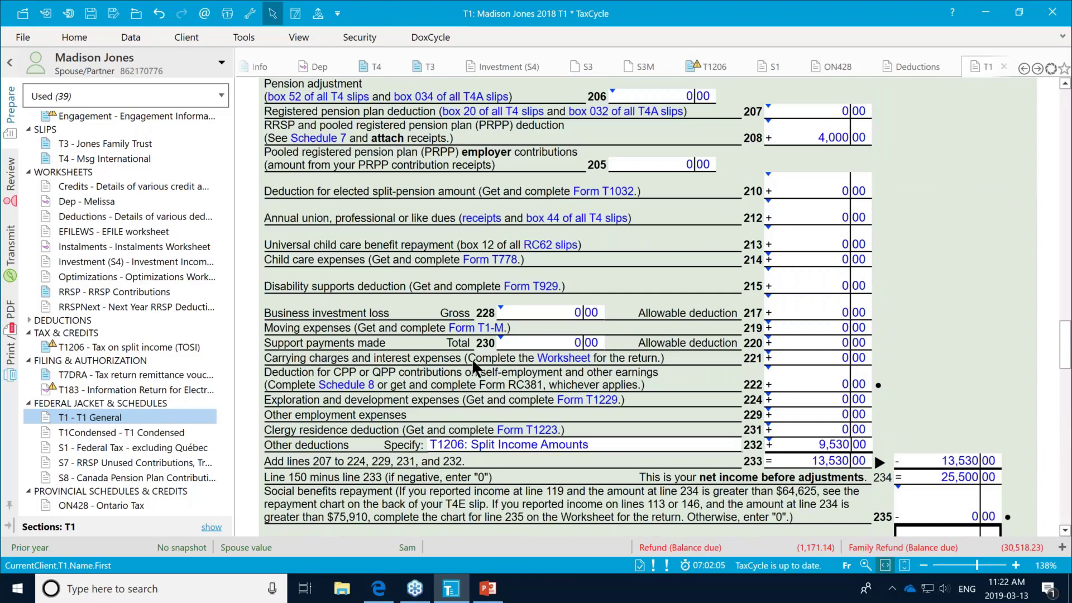
scroll(472, 359, up, 3)
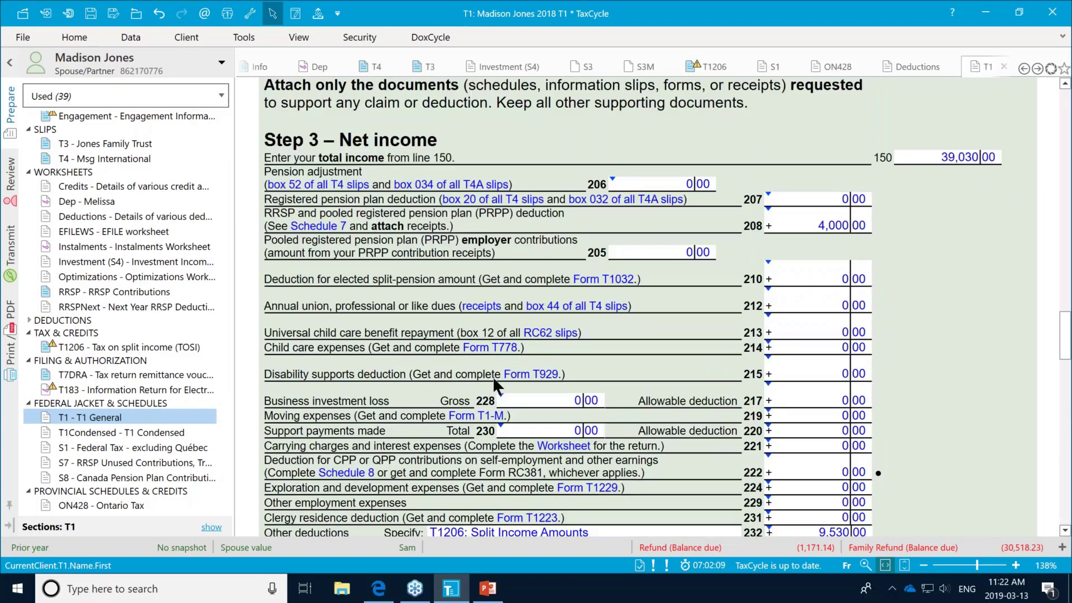
scroll(553, 430, down, 3)
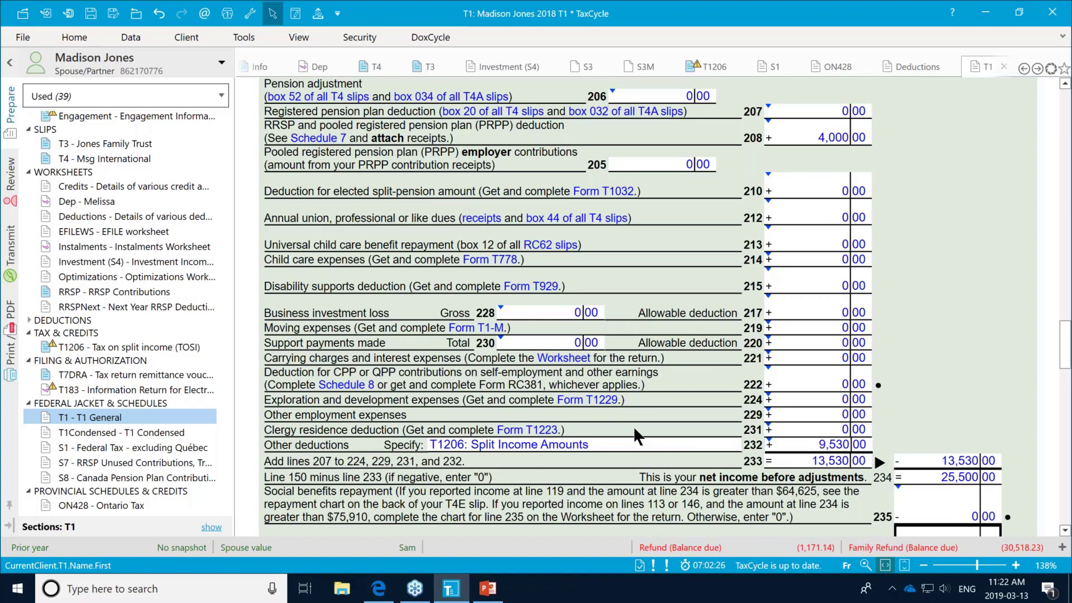
scroll(635, 431, up, 2)
scroll(633, 426, down, 2)
- Compare the Other deductions (specify) description and amount fields on the Deductions worksheet with line 232 of the T1 General
click(911, 73)
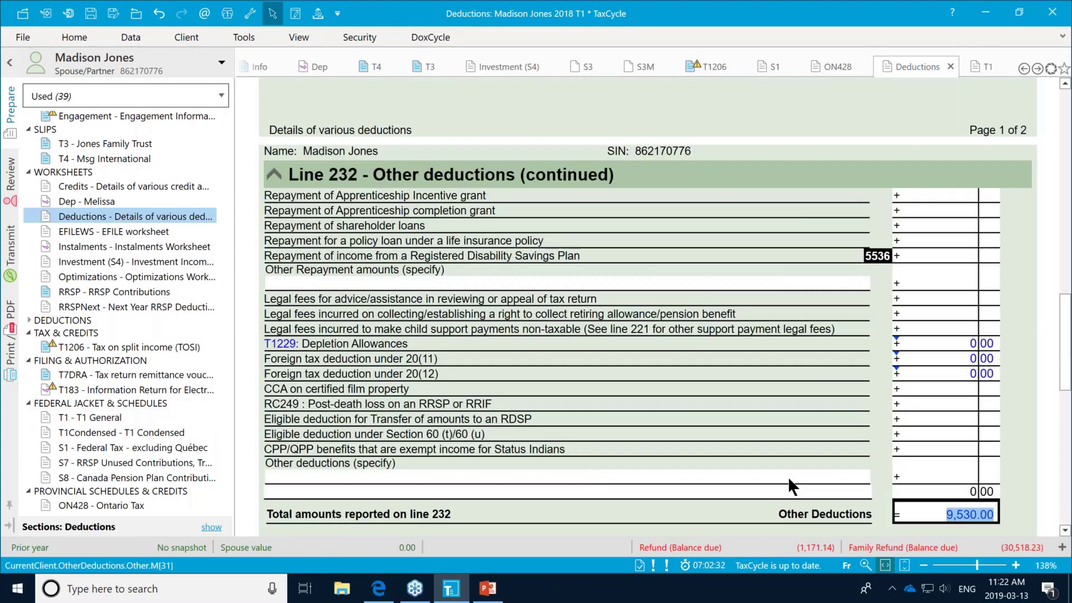
click(788, 478)
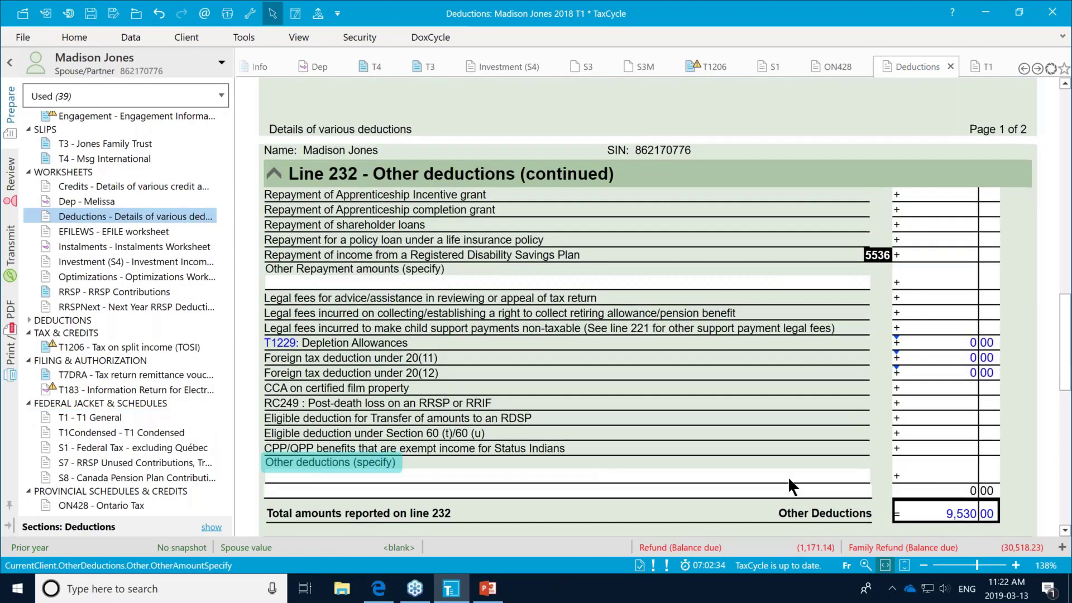
click(945, 478)
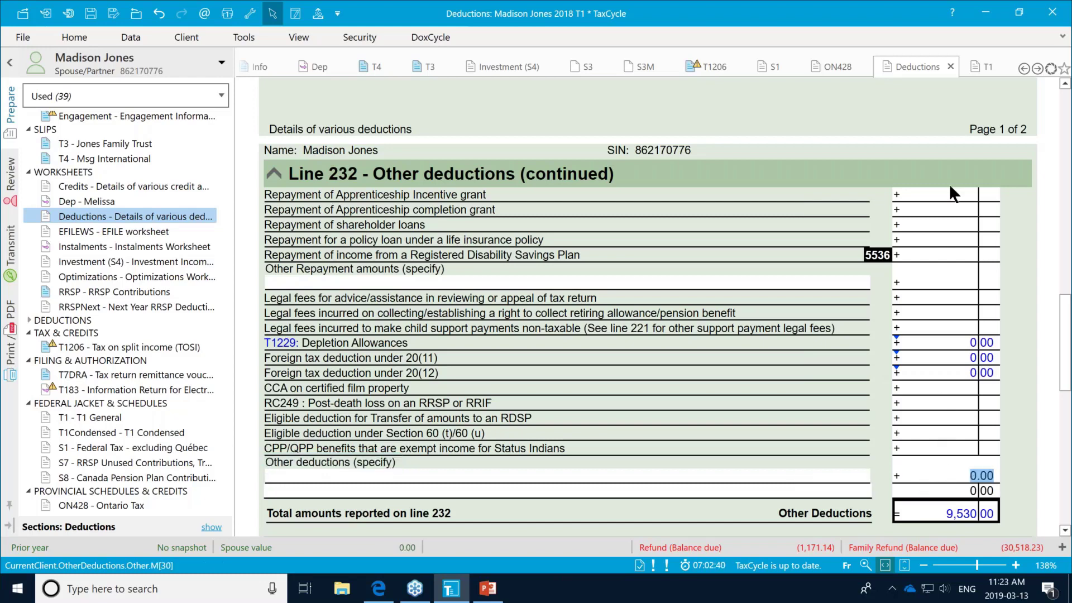
click(976, 65)
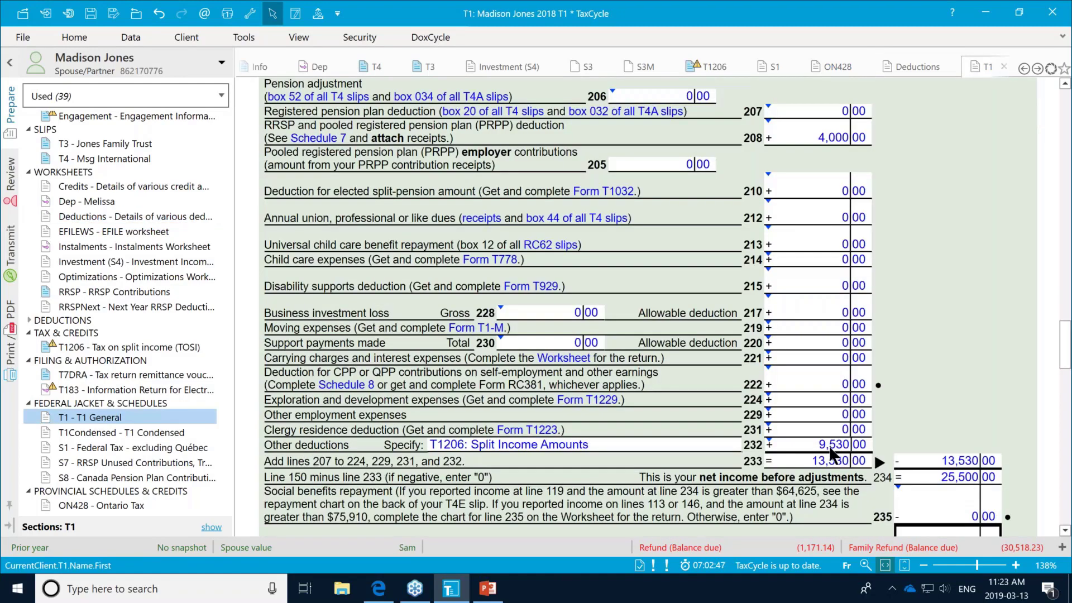
- Review the 428 5YearSummary, examining the 2018 tax on split income on line 6151
click(1038, 68)
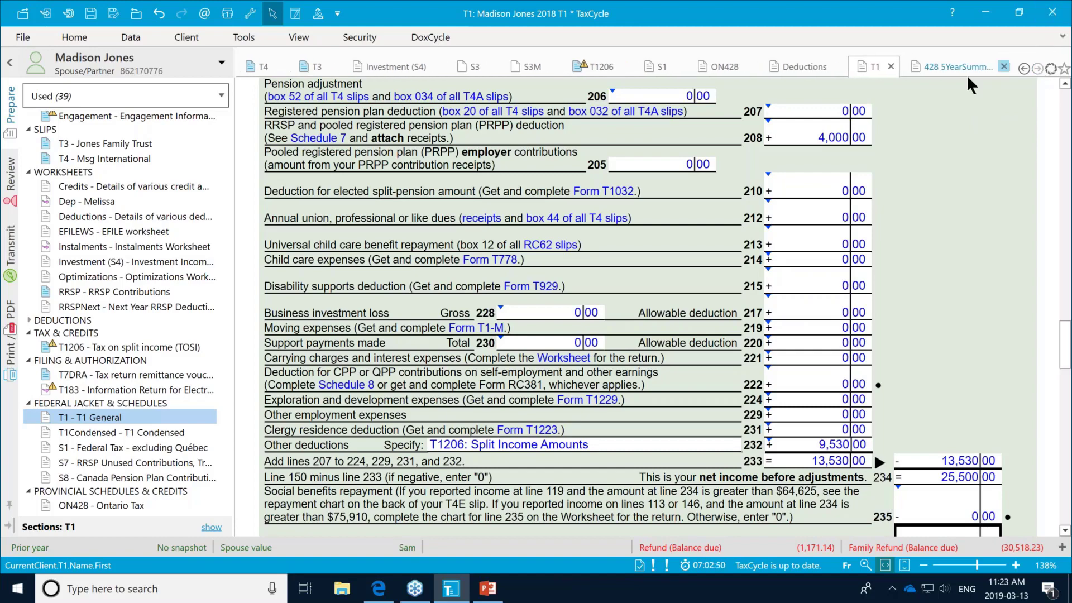
click(939, 66)
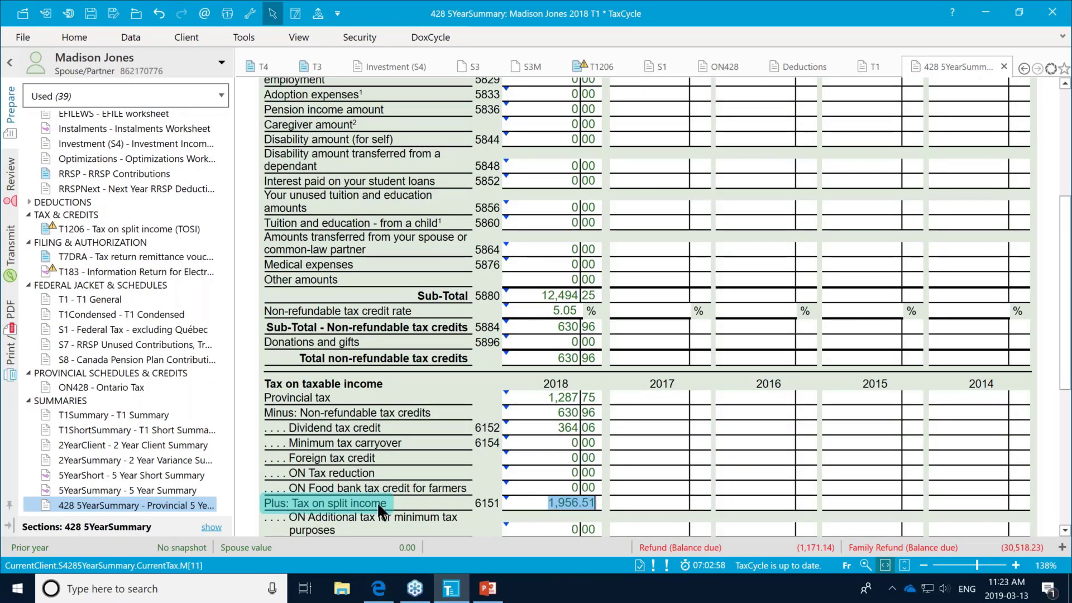
click(537, 495)
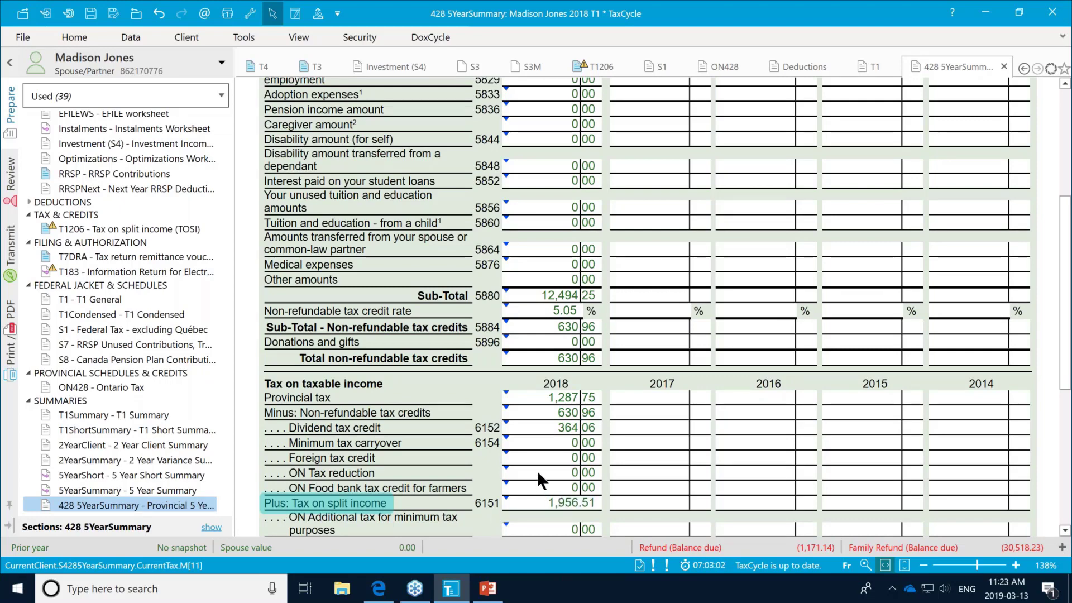
scroll(537, 471, up, 2)
scroll(538, 468, down, 2)
scroll(539, 464, down, 2)
scroll(539, 464, up, 2)
- Trace the T1206 eligible dividends entered on a T3 slip back to their source on the Jones Family Trust T3
click(592, 67)
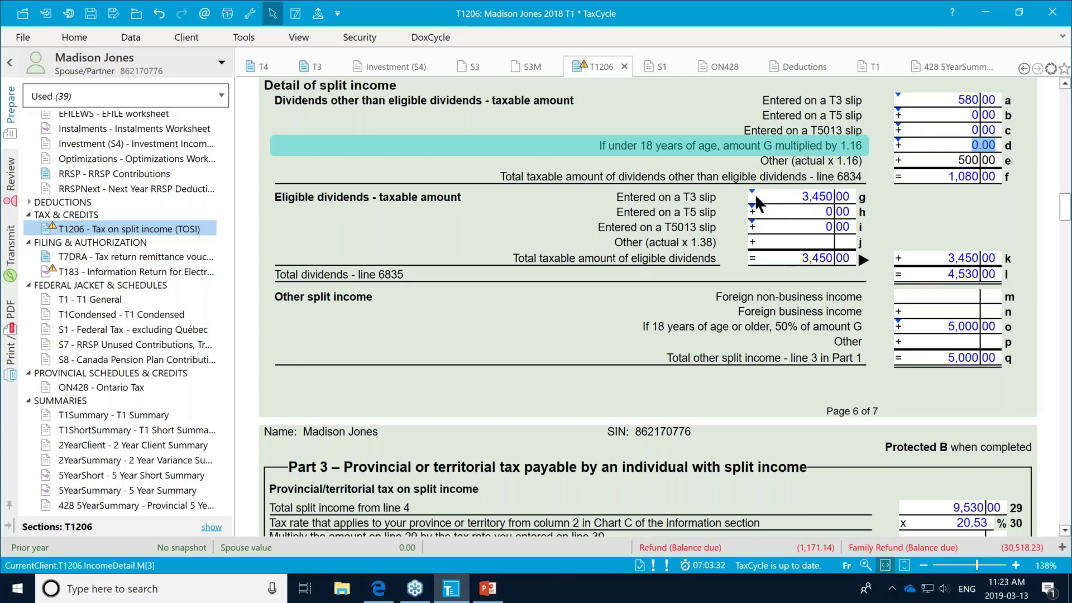
click(820, 197)
double_click(819, 197)
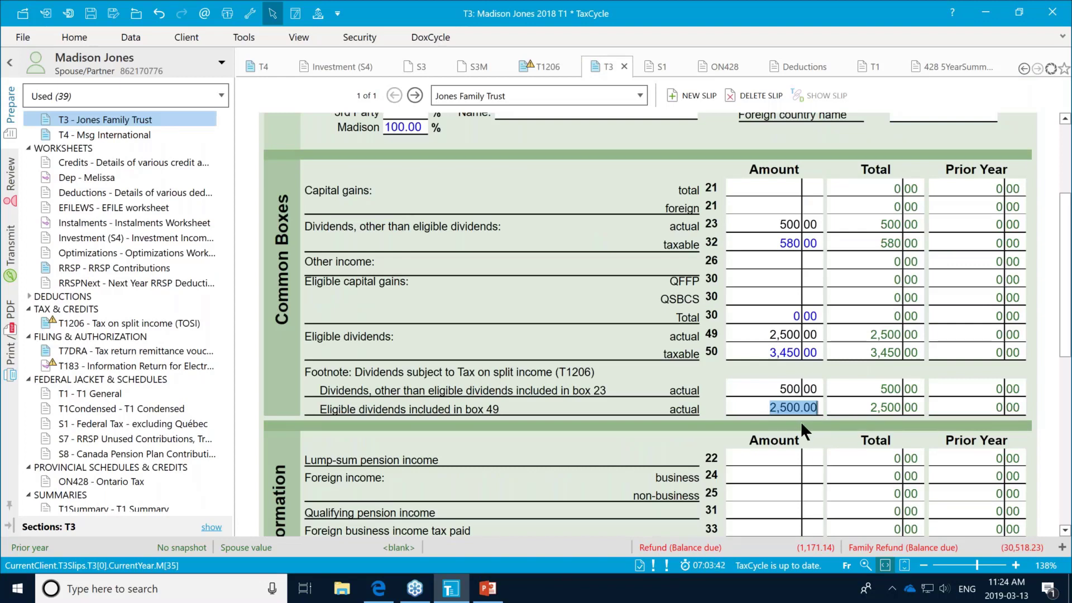
- Examine the T5013 and Other (actual x 1.38) eligible dividend fields in the T1206 detail of split income
click(545, 67)
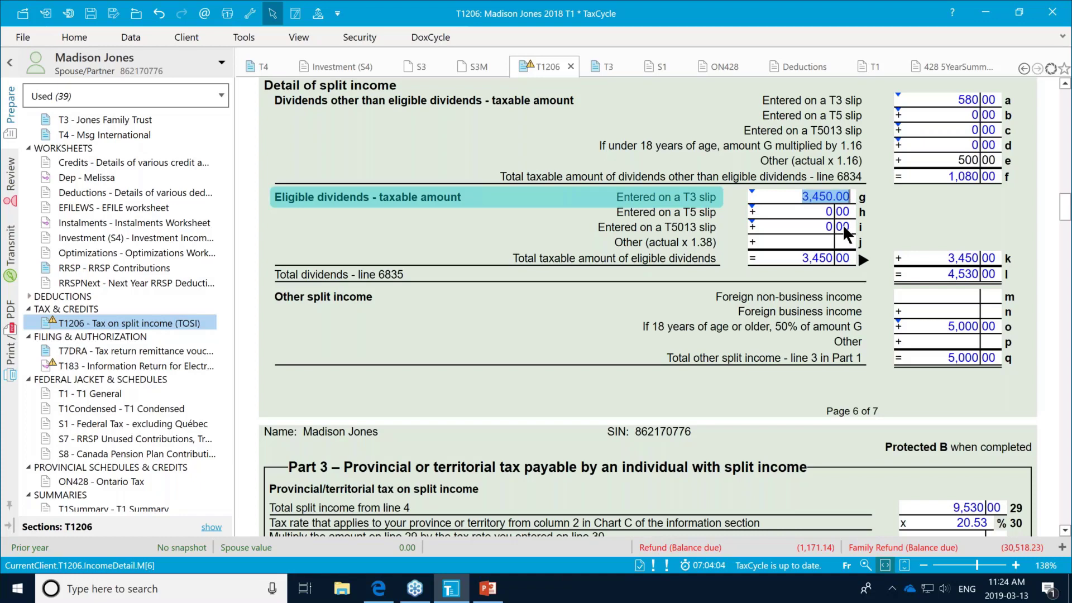
click(812, 240)
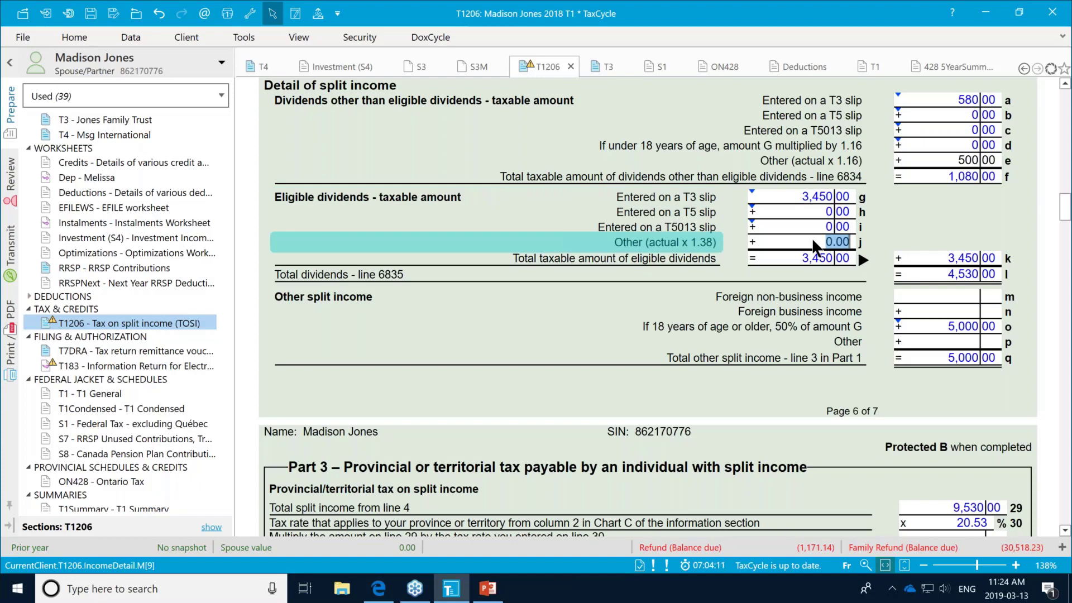
click(808, 220)
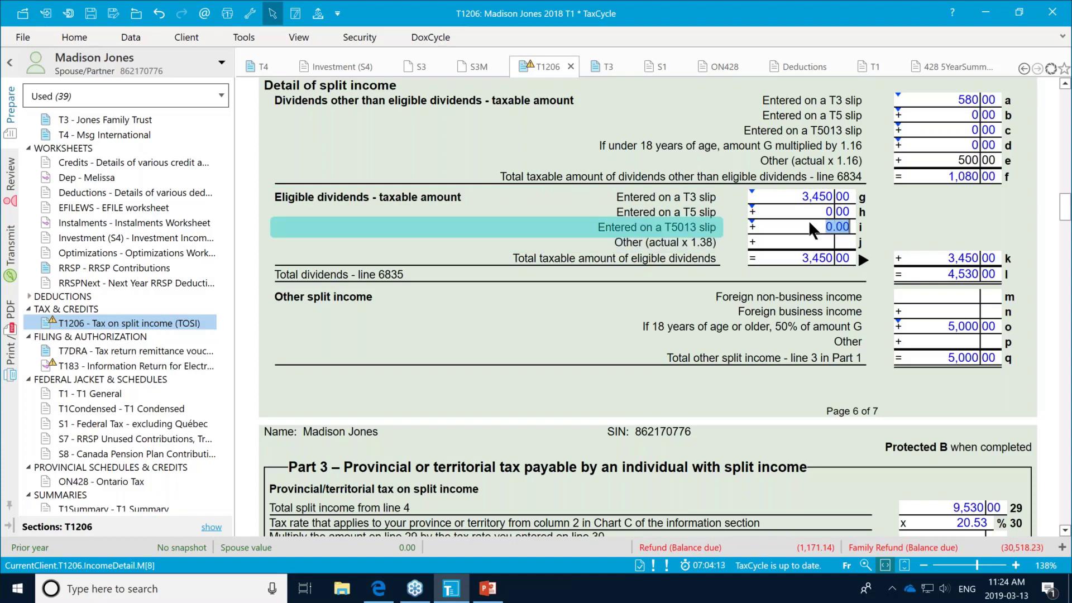